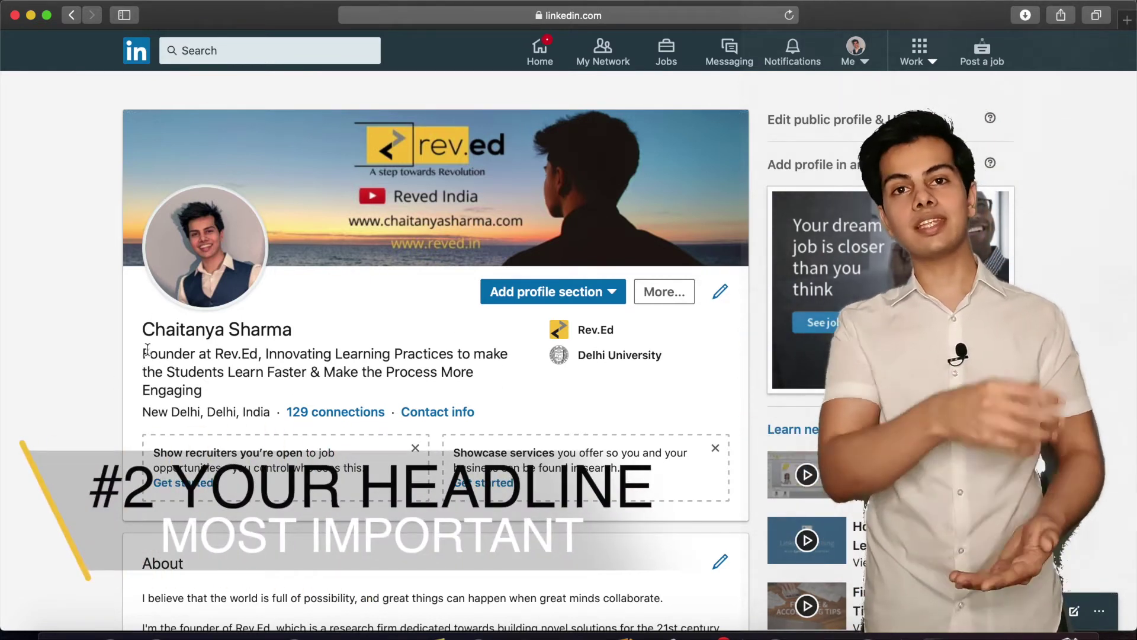
Examine the profile headline, highlighting its "Founder at Rev.Ed" role part and the benefit statement that follows it.
left_click_drag(142, 354, 213, 393)
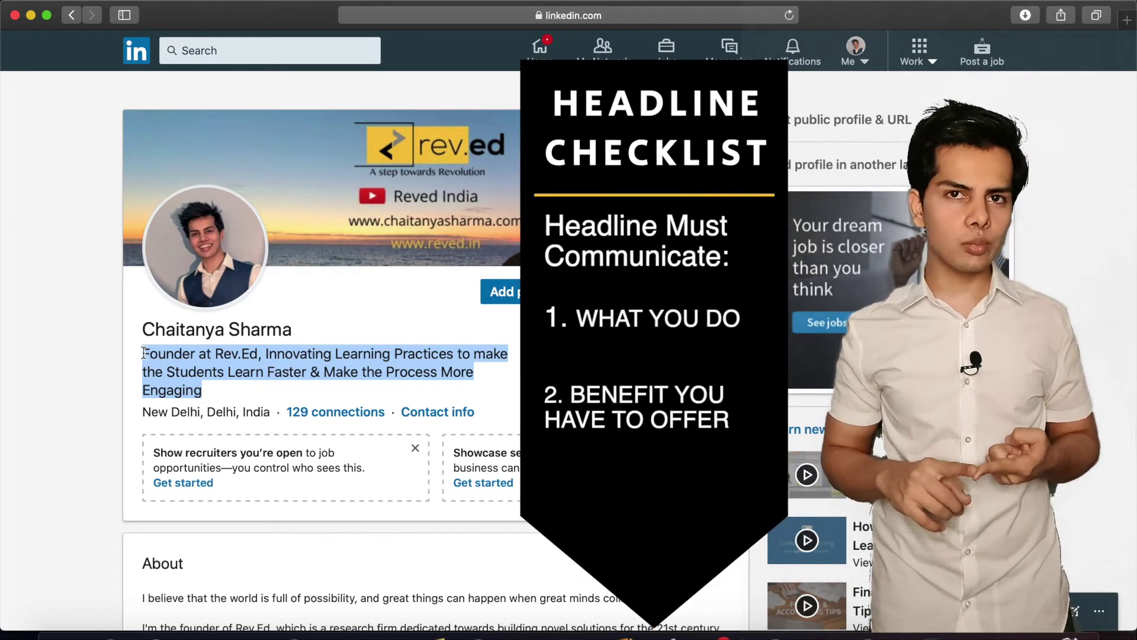
left_click(144, 353)
left_click_drag(175, 348, 224, 348)
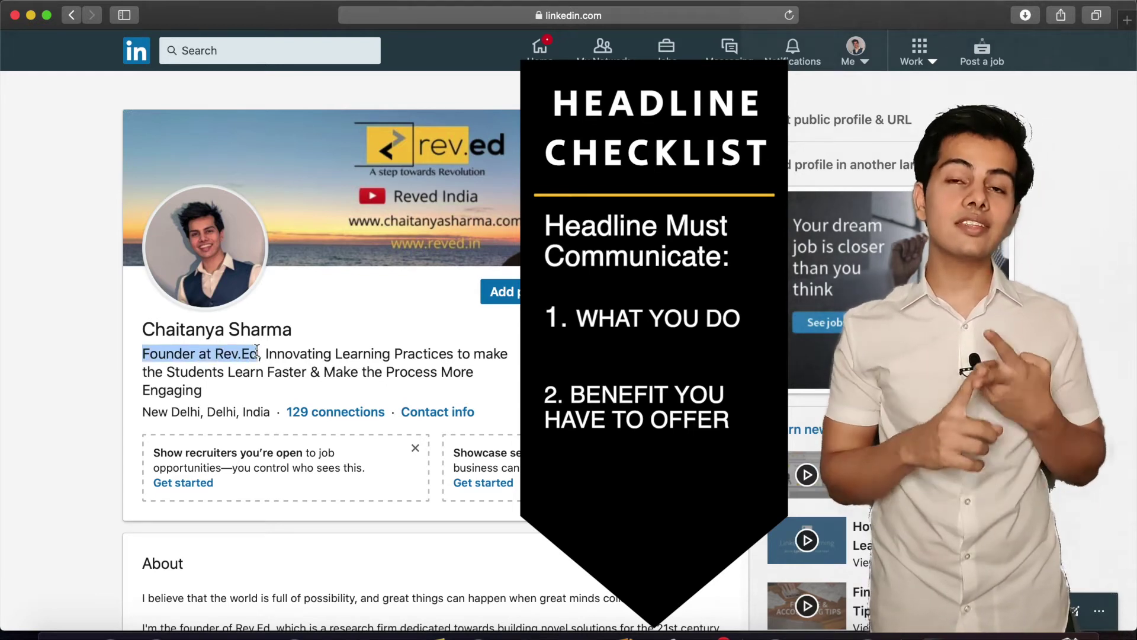
left_click_drag(266, 353, 273, 385)
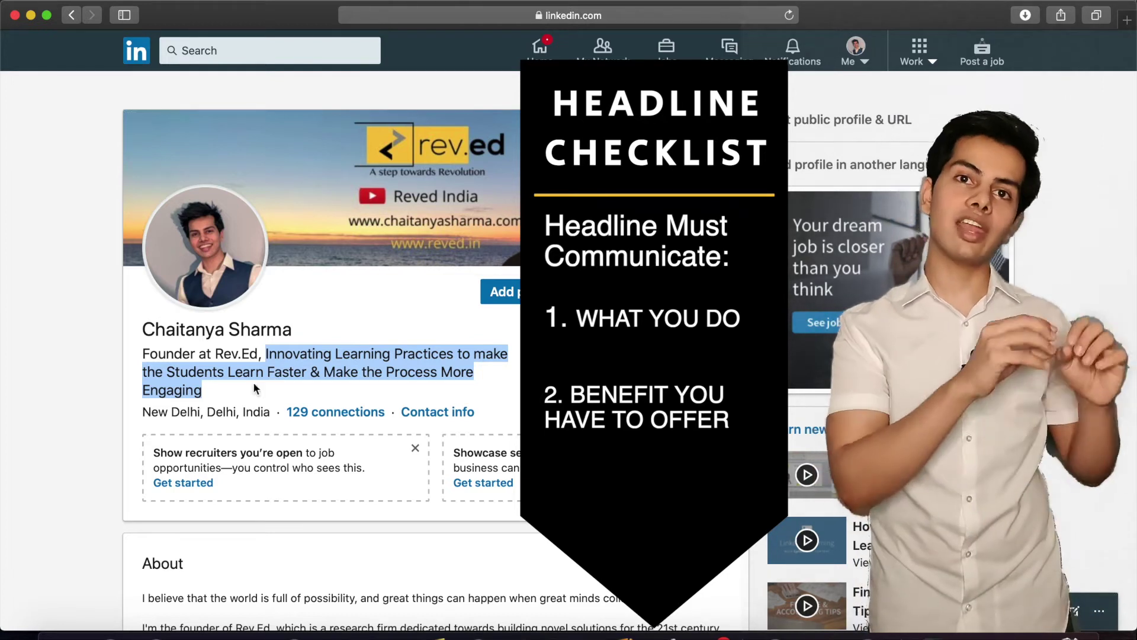
left_click(140, 354)
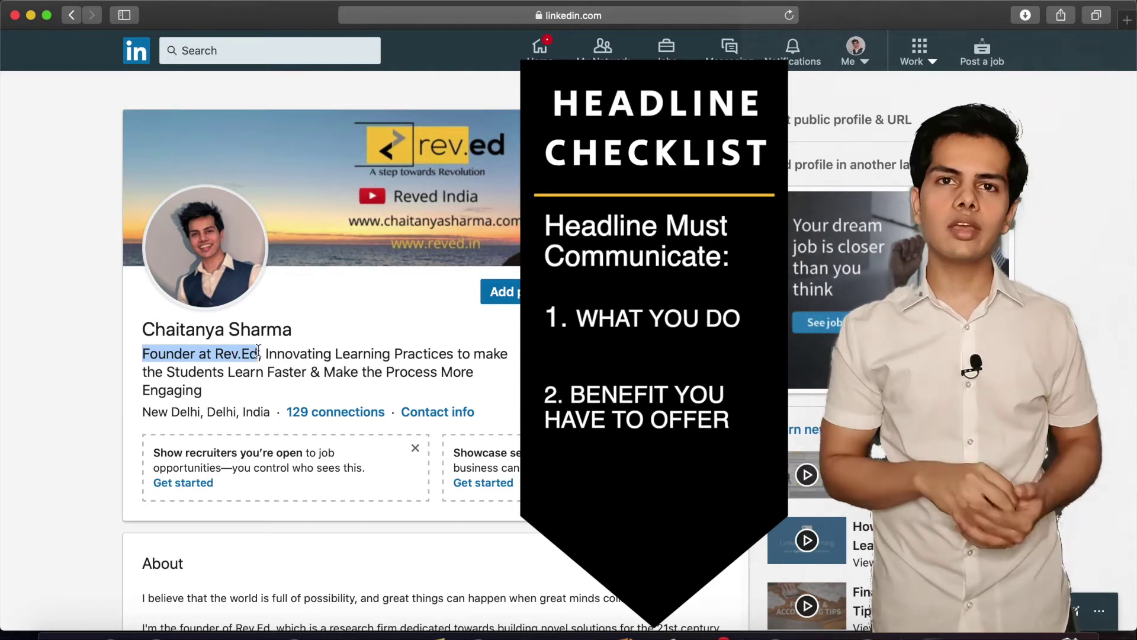
left_click_drag(266, 354, 270, 391)
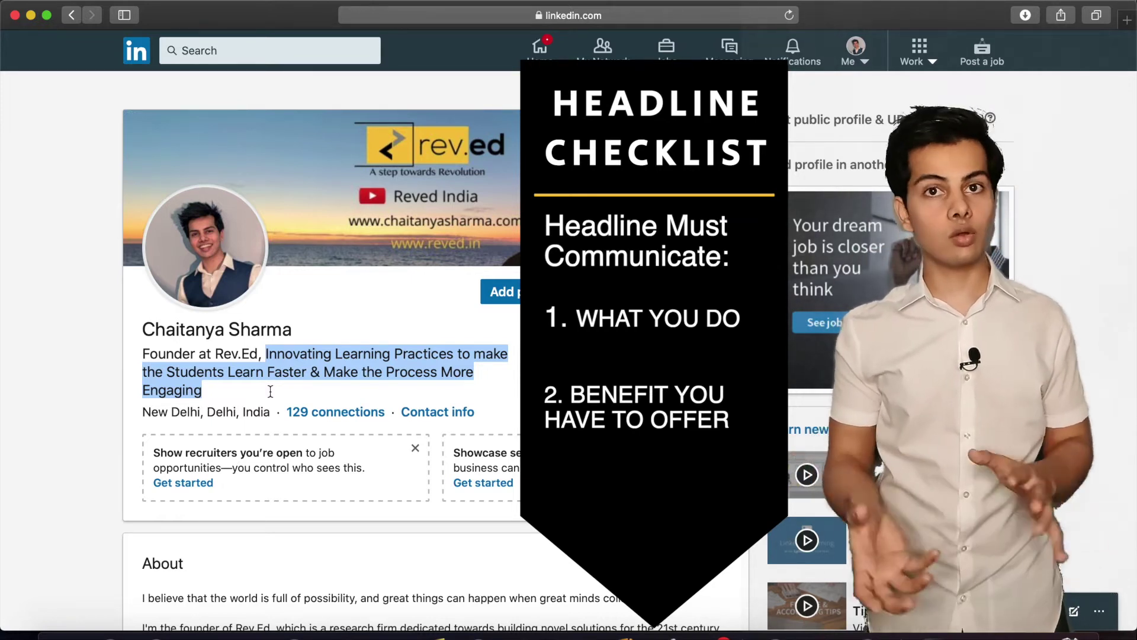
left_click(145, 356)
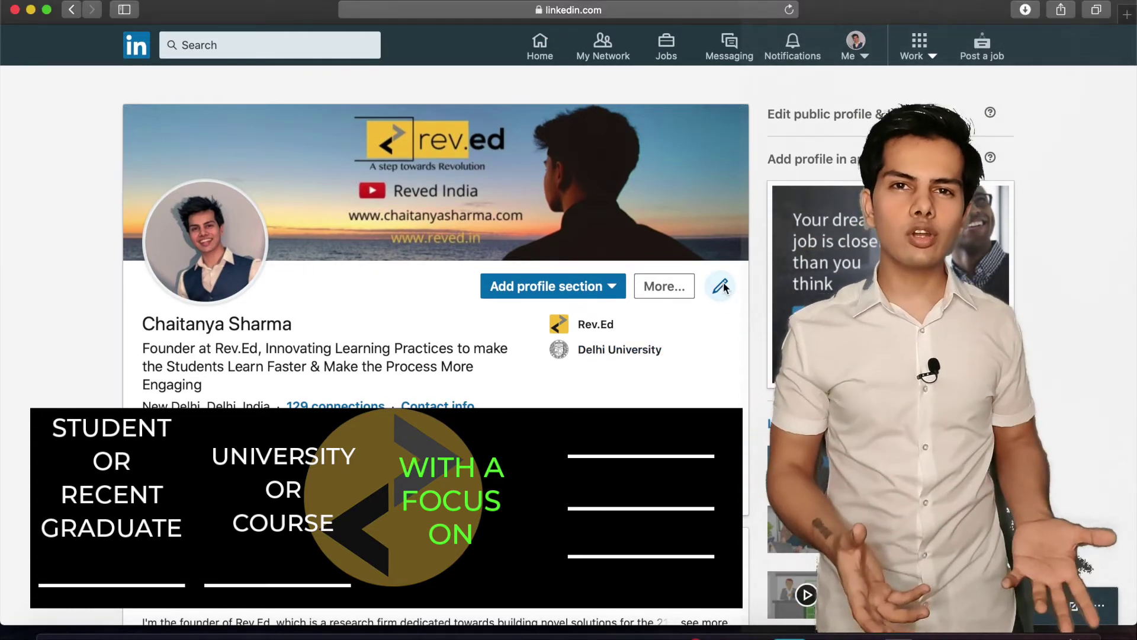
Open the profile intro for editing and replace the headline with "STUDENT OF SRCC,".
left_click(721, 288)
scroll(495, 304, "down", 10)
scroll(495, 305, "up", 1)
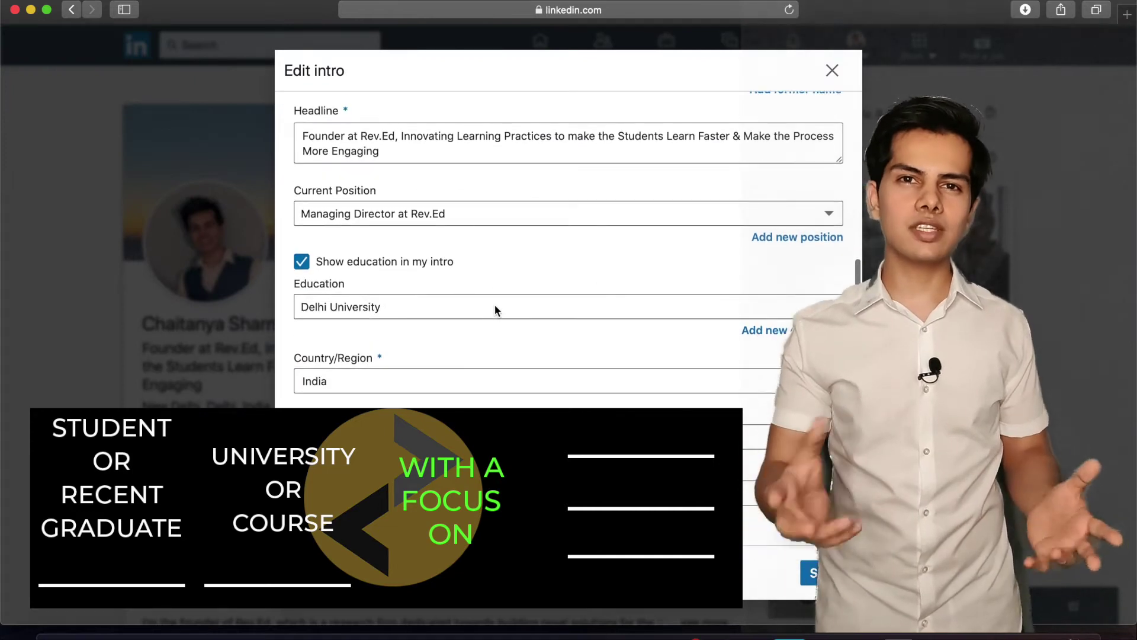
left_click_drag(380, 151, 295, 128)
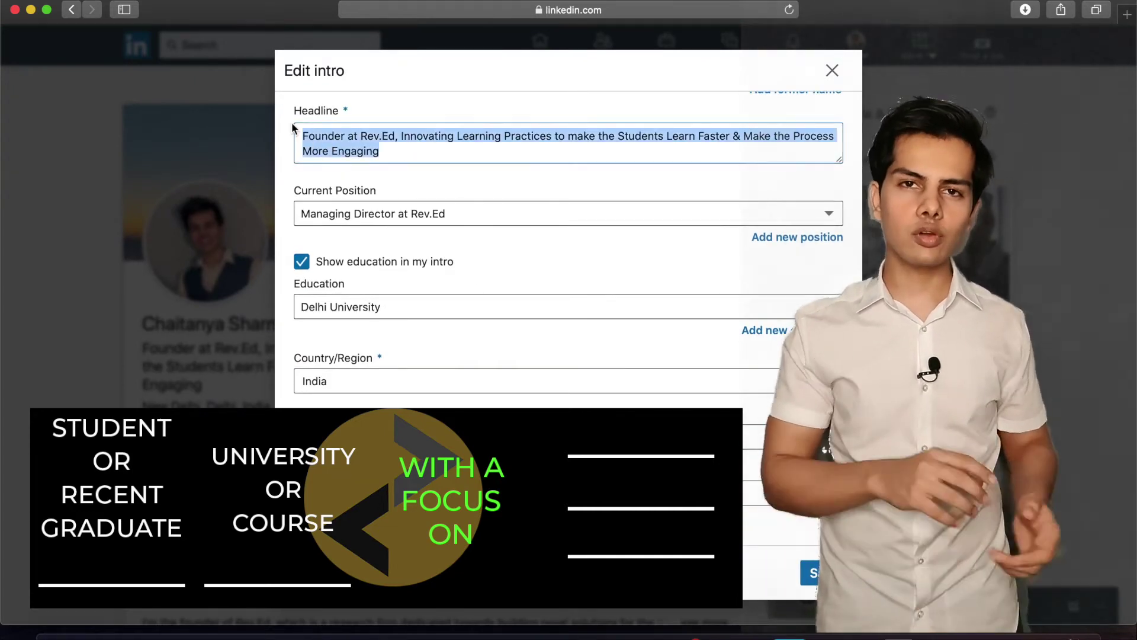
key("BackSpace")
type("STUDENT OF SRCC,")
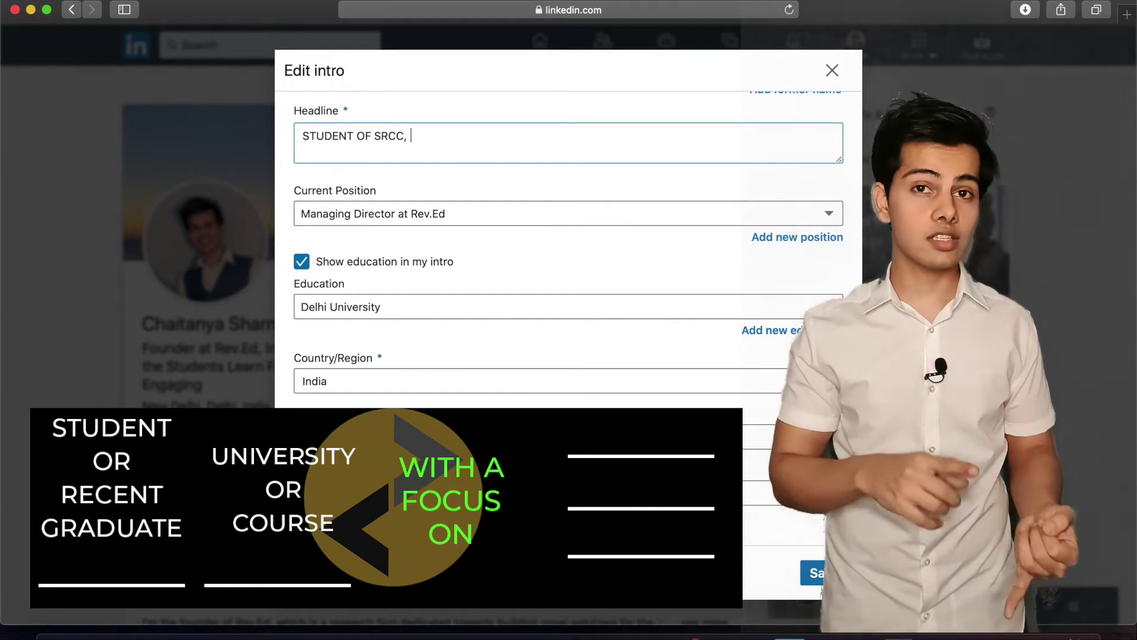
Extend the headline with "WITH A FOCUS ON FIN ANALYSIS, REPORTING AUDITING".
type(" WITH A FOCUS ")
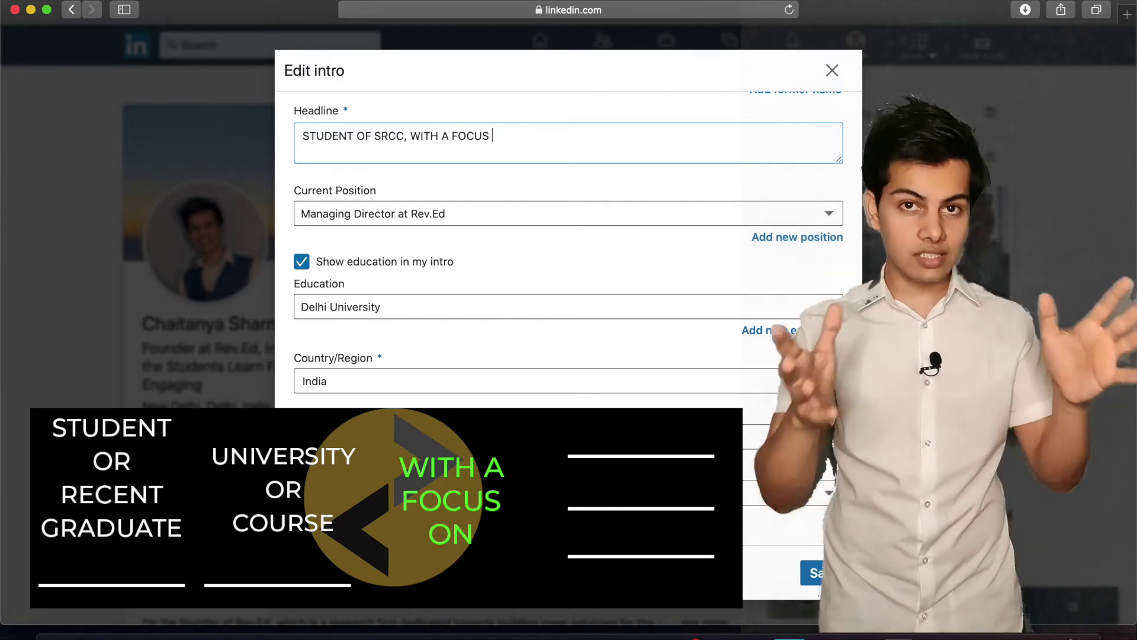
type("ON DIN")
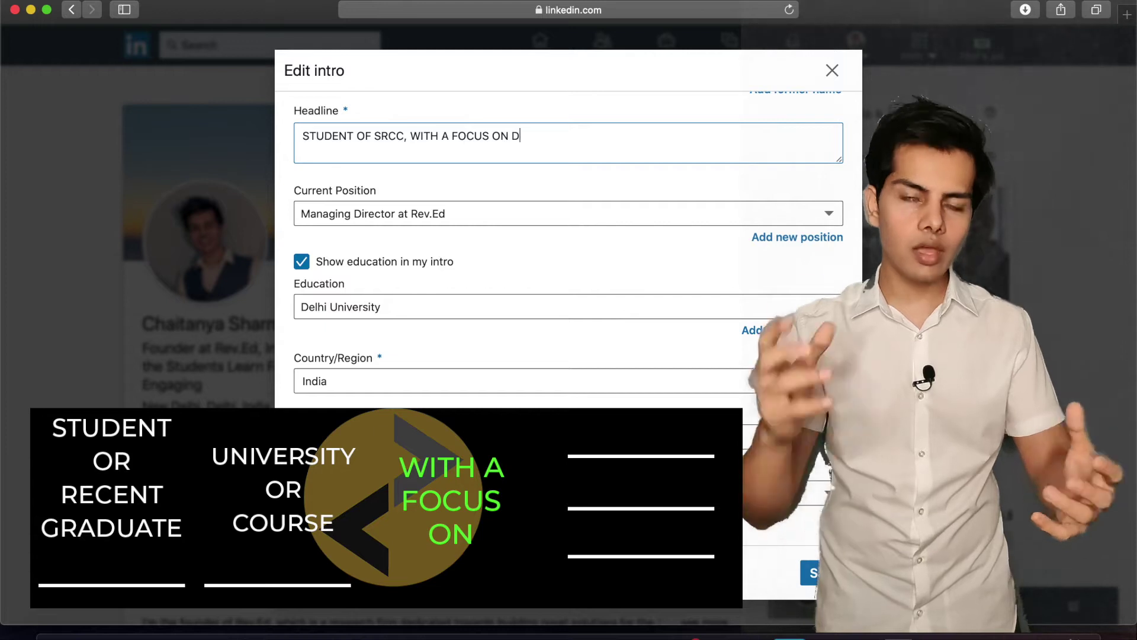
key("BackSpace")
key("BackSpace")
key("BackSpace")
type("F")
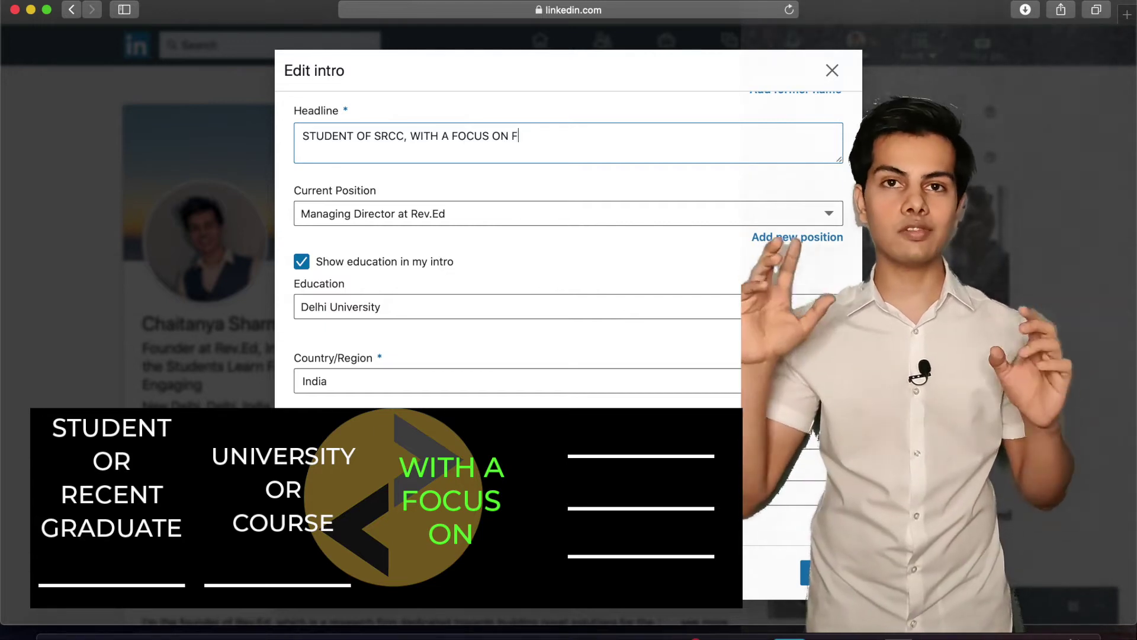
type("IN ANALYSIS")
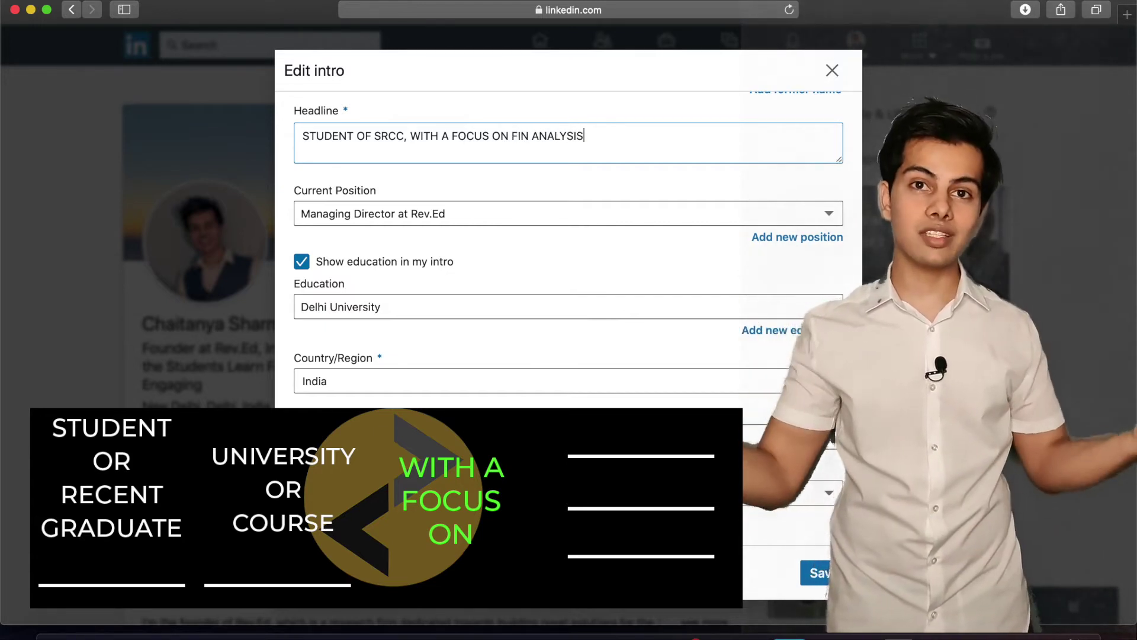
type(", REPORTIN")
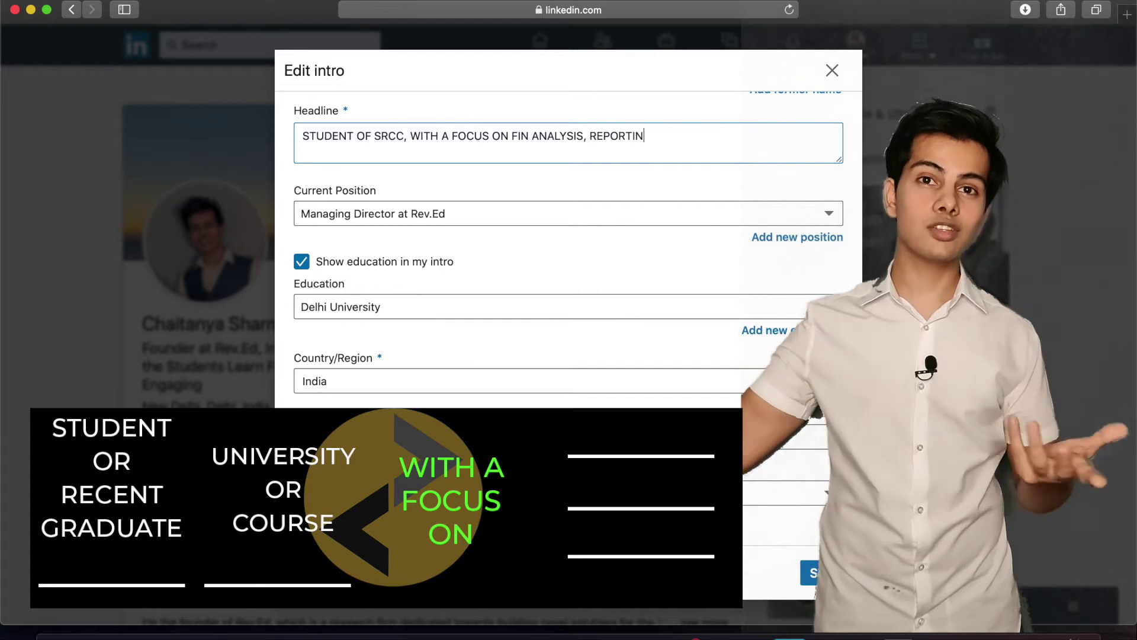
type("G AUDITING")
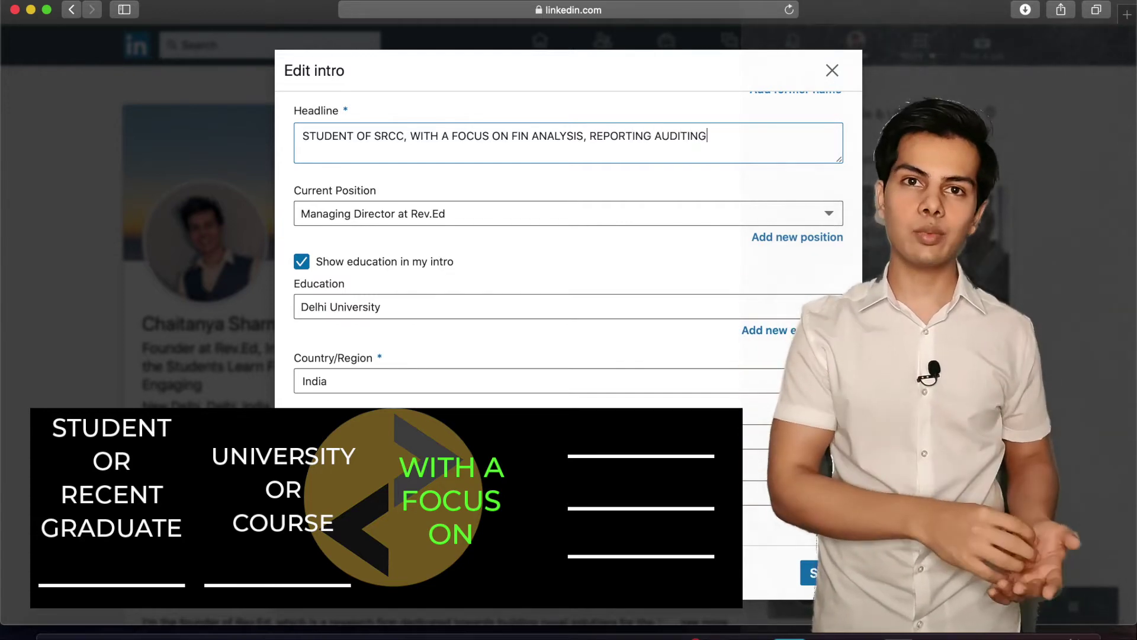
Replace the whole headline with "STUDENT OF LSR, WITH A FOCUS ON PSYCHOLOGY, BEHAVIO".
key("super+a")
key("BackSpace")
type("STUDENT OF LSR,")
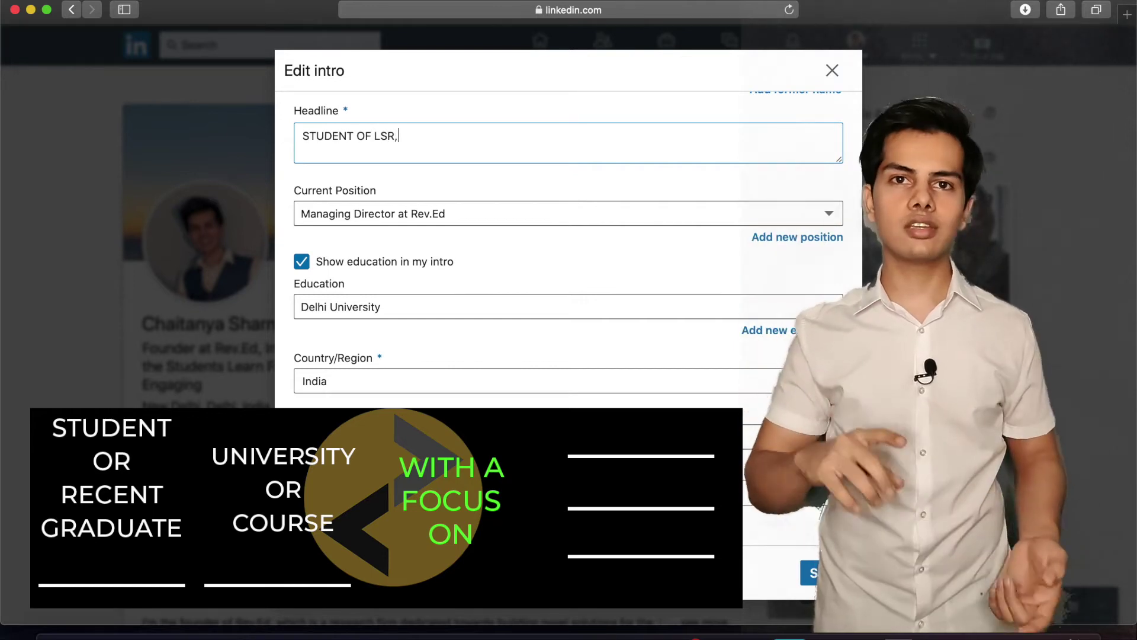
type(" WITH")
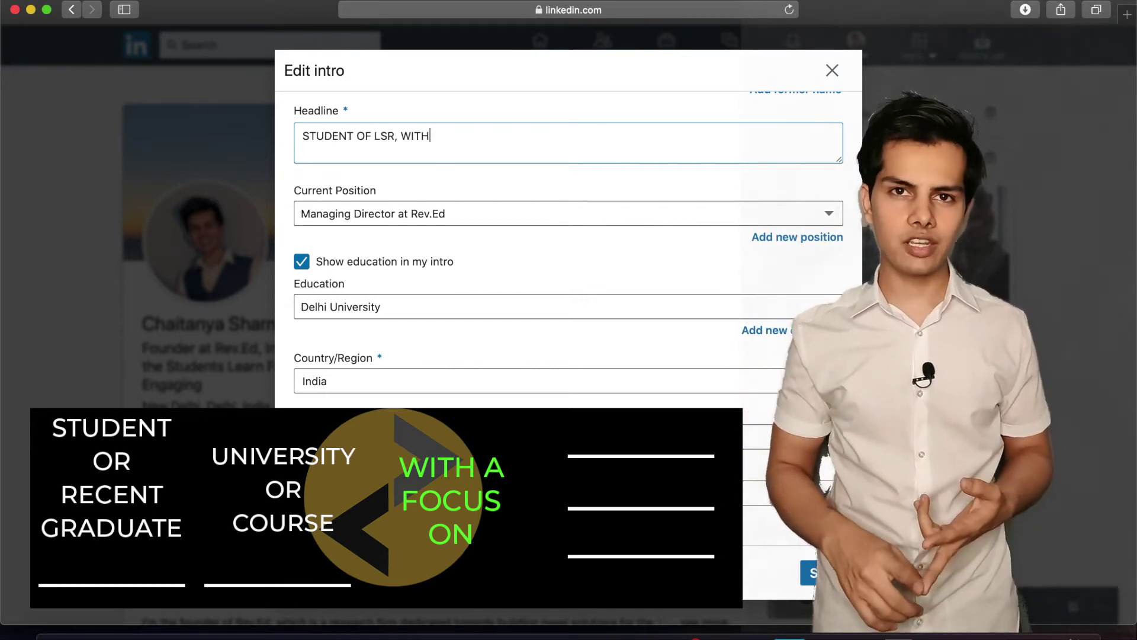
type(" A FOCUS ON")
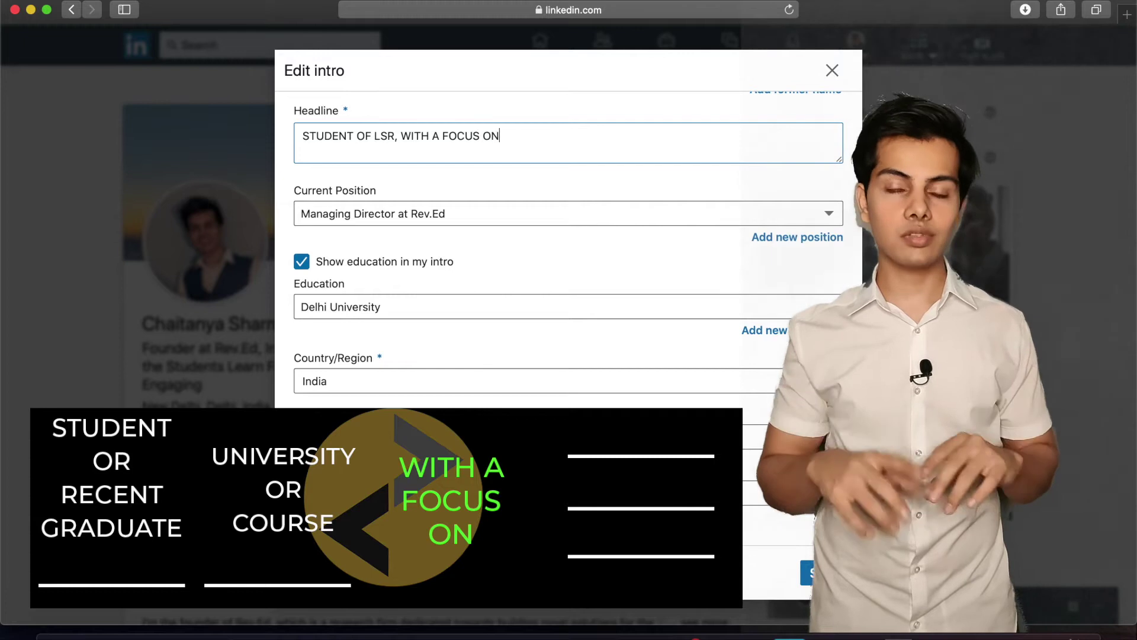
type(" PSYCHOLO")
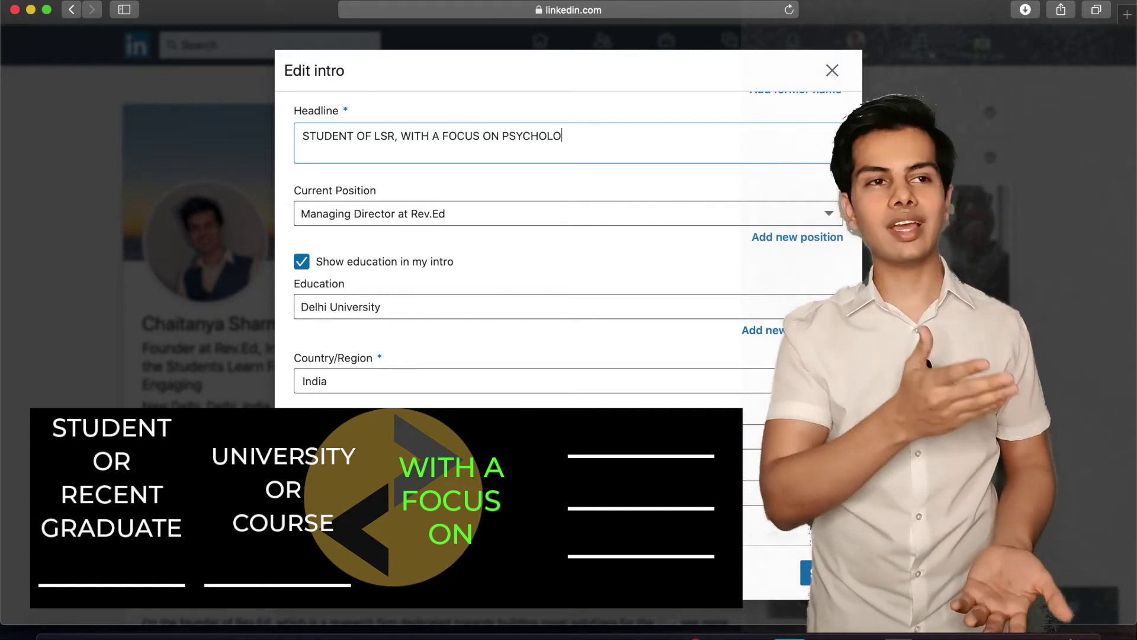
type("GY, BEHAVIOI")
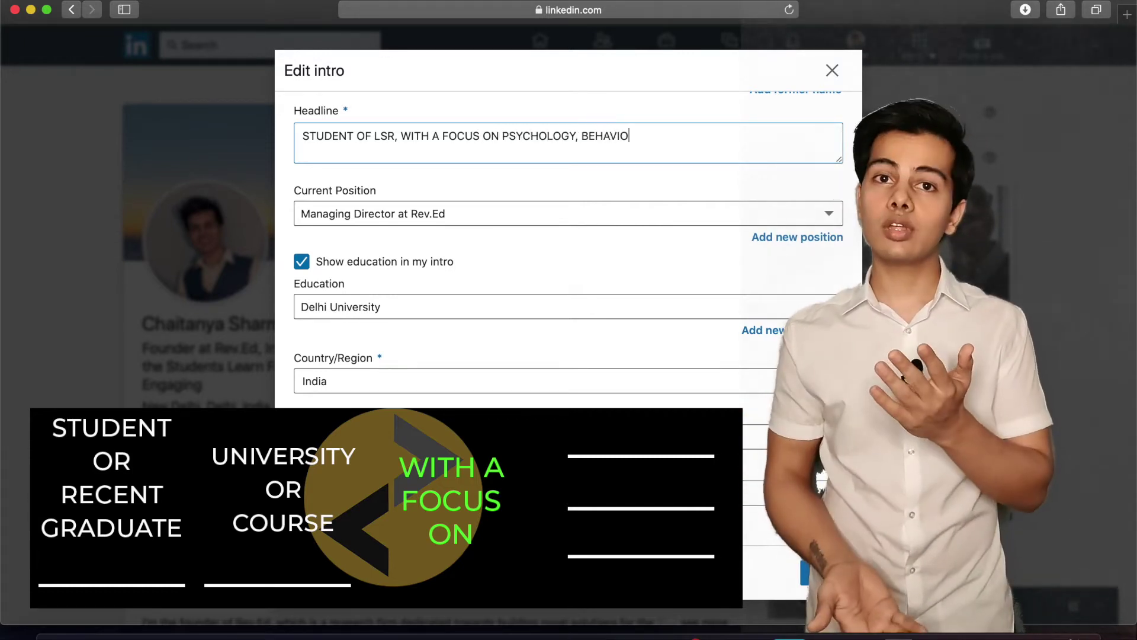
Cut the headline back to "STUDENT OF" and begin a different ending.
key("BackSpace")
key("BackSpace")
key("BackSpace")
key("BackSpace")
key("BackSpace")
key("BackSpace")
key("BackSpace")
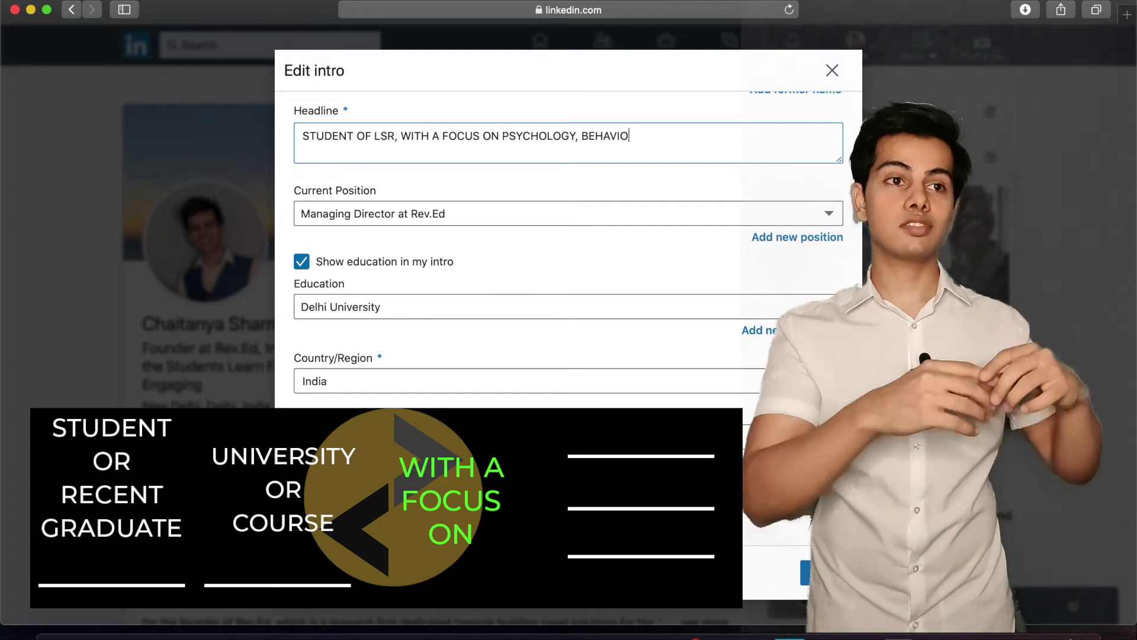
key("BackSpace")
type("B")
key("BackSpace")
key("BackSpace")
key("BackSpace")
key("BackSpace")
key("BackSpace")
key("BackSpace")
key("BackSpace")
key("BackSpace")
key("BackSpace")
key("BackSpace")
key("BackSpace")
key("BackSpace")
key("BackSpace")
key("BackSpace")
key("BackSpace")
key("BackSpace")
key("BackSpace")
key("BackSpace")
key("BackSpace")
key("BackSpace")
key("BackSpace")
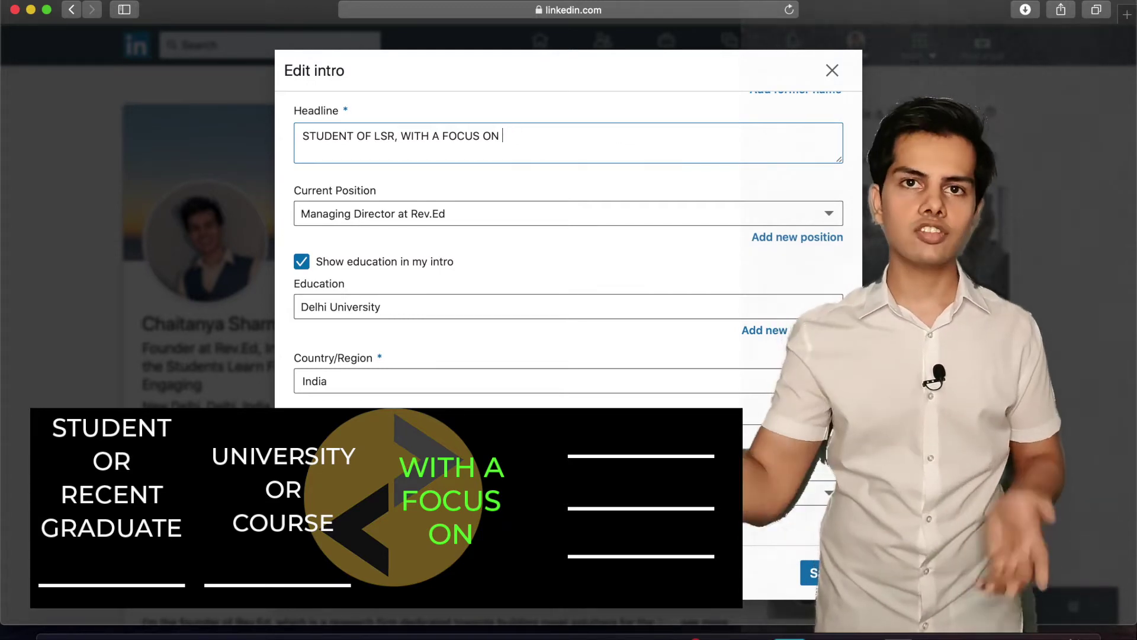
key("BackSpace")
key("BackSpace")
key("BackSpace")
key("BackSpace")
key("BackSpace")
key("BackSpace")
key("BackSpace")
key("BackSpace")
key("BackSpace")
key("BackSpace")
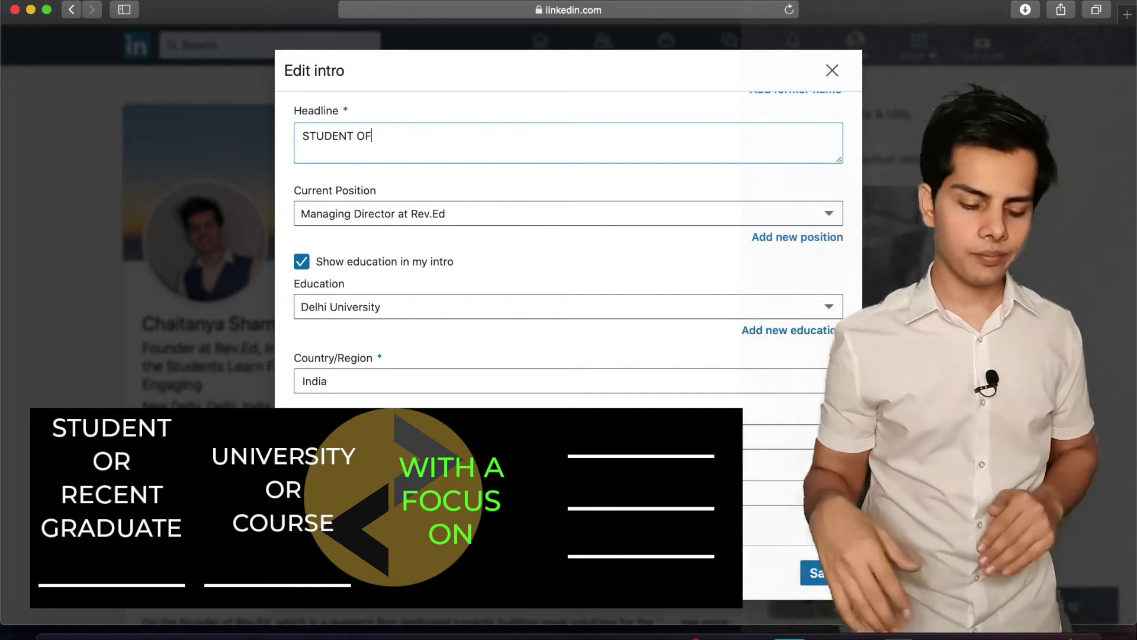
type("C")
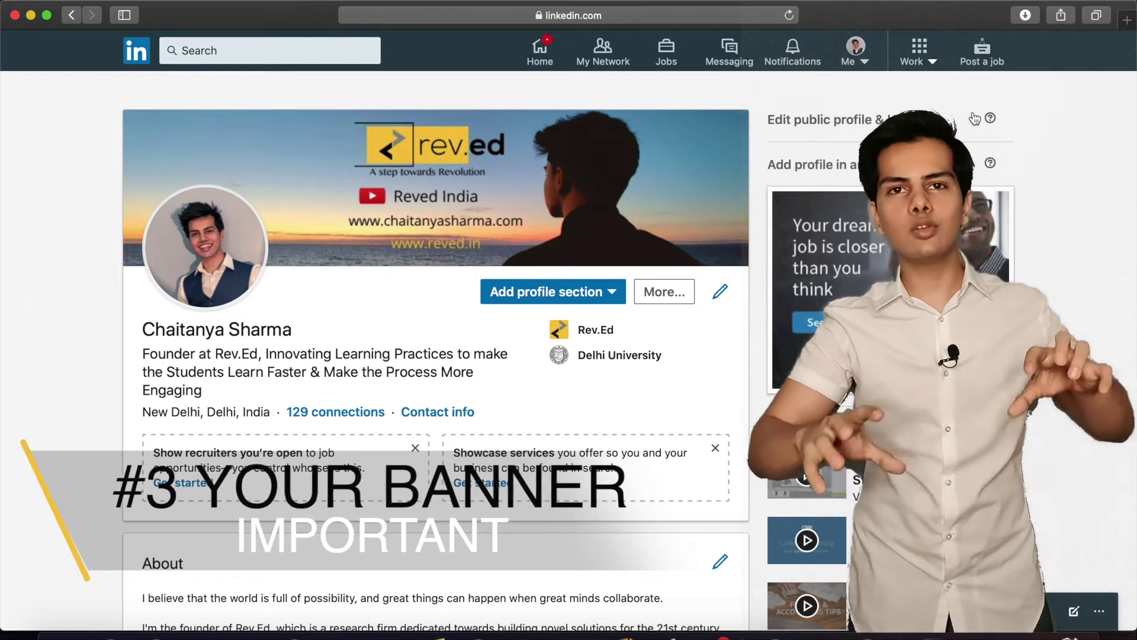
Open canva.com in a new browser tab.
left_click(1130, 23)
type("ca")
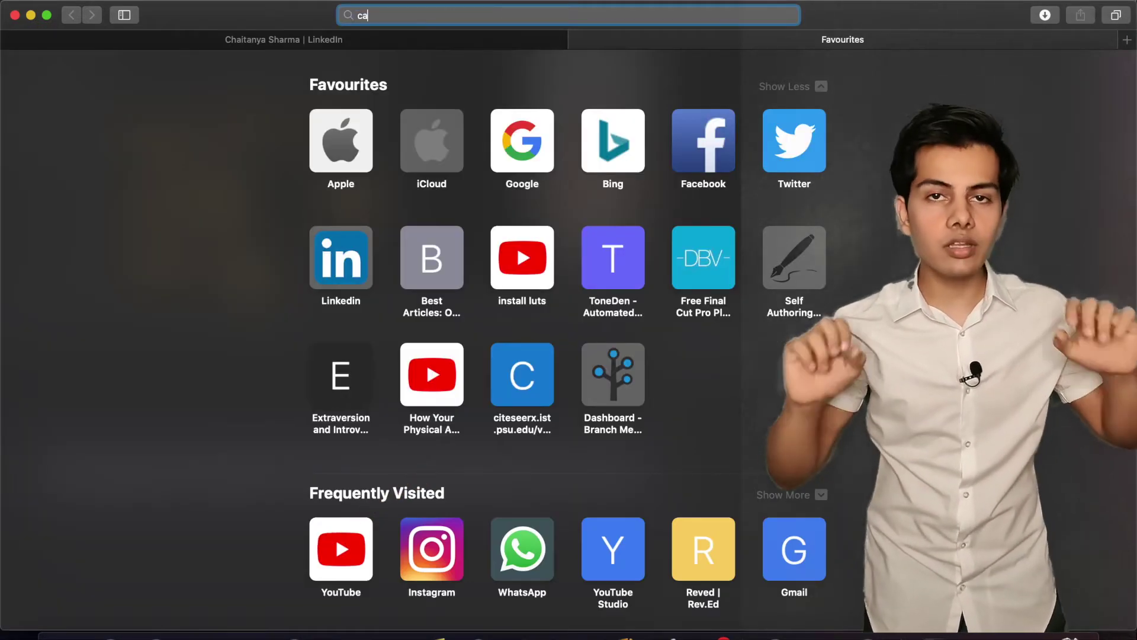
type("nva.com")
key("Return")
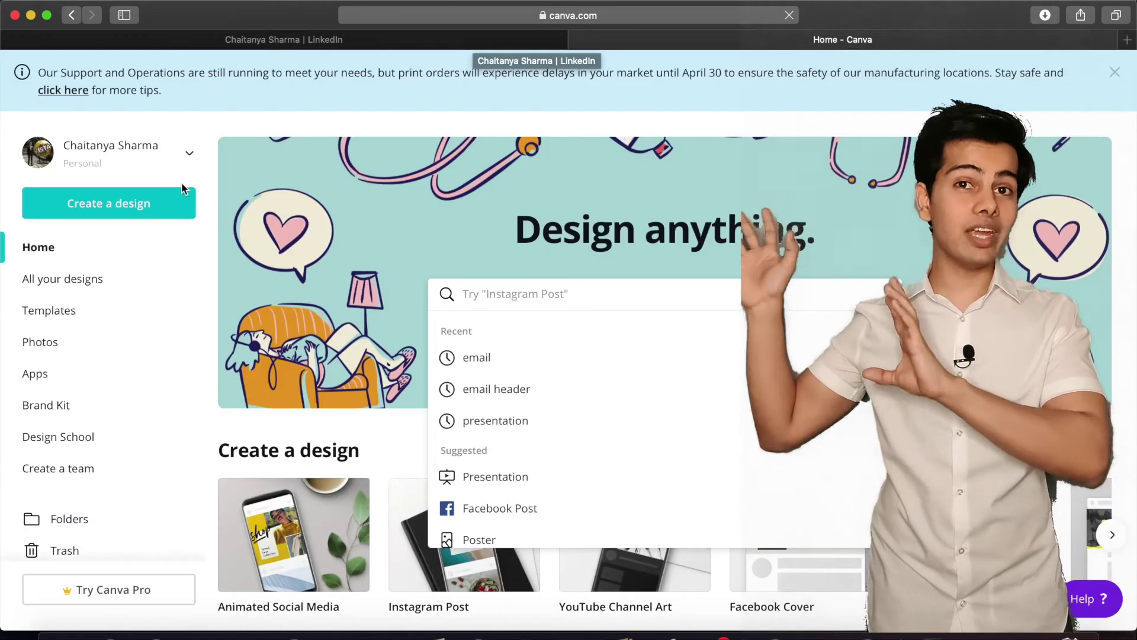
Search the design types for "linked" and create a new Linkedin Banner design.
left_click(147, 203)
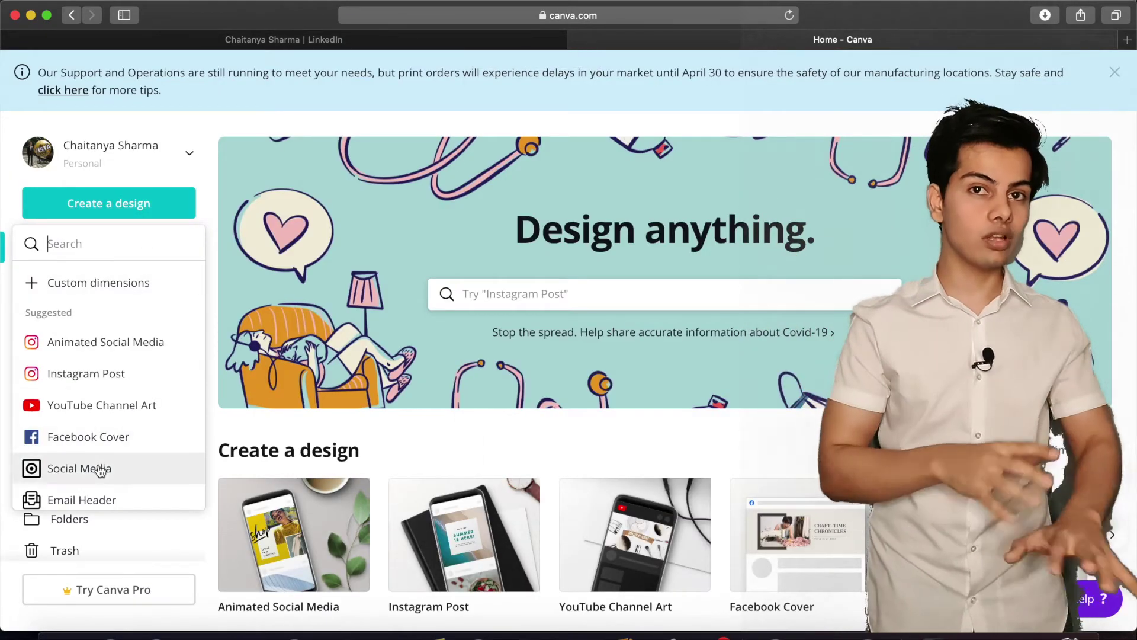
type("linked")
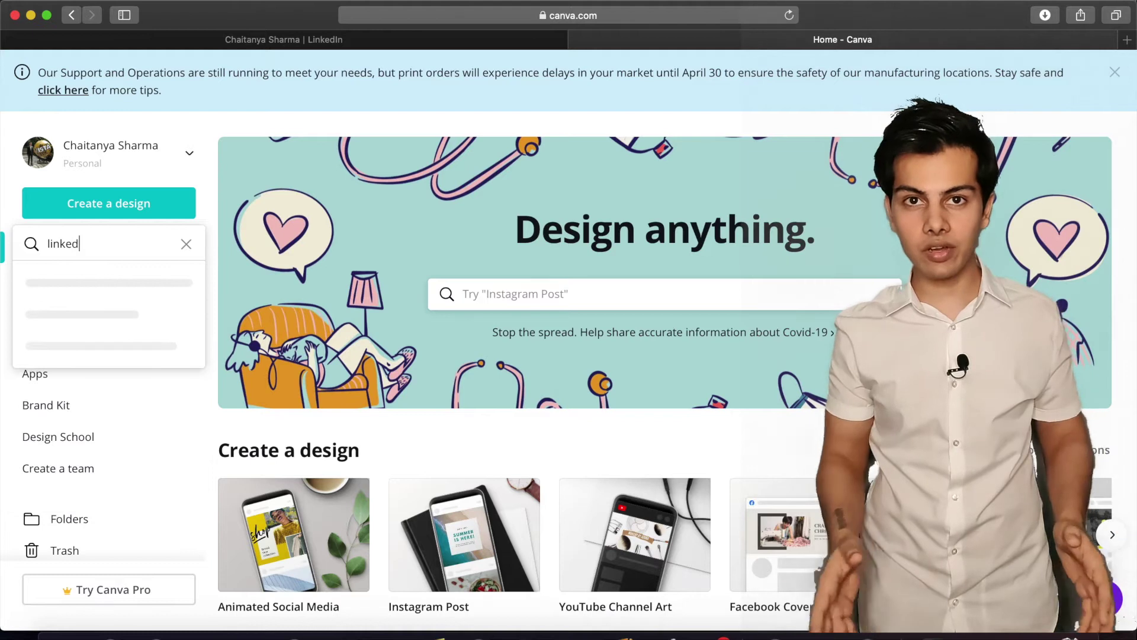
left_click(119, 279)
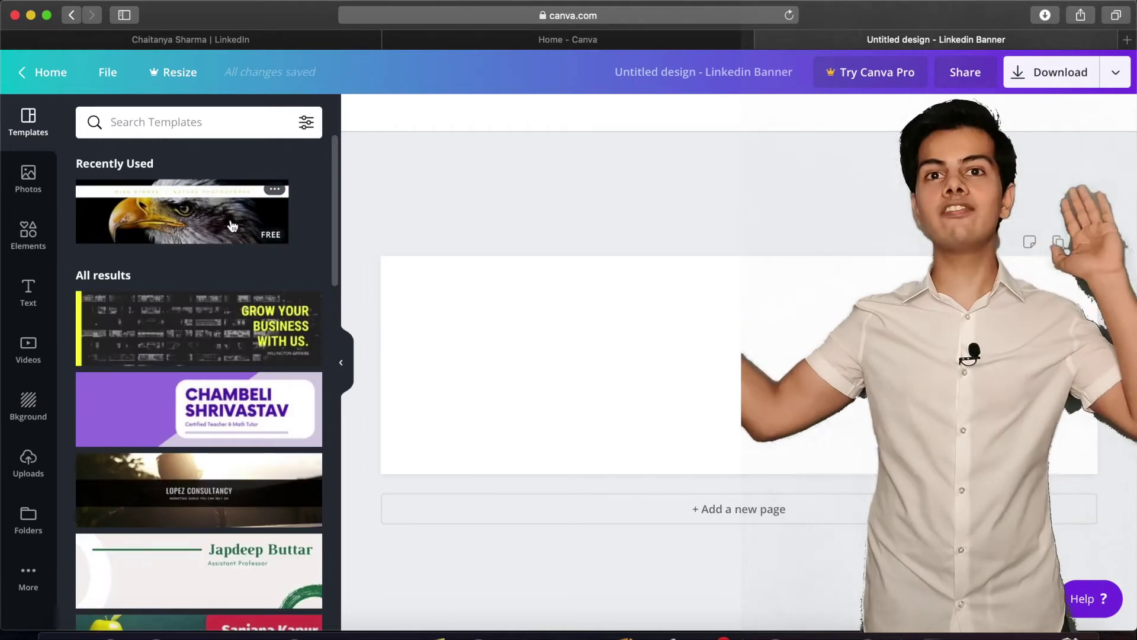
Apply the recently used eagle photo template to the banner and replace its placeholder name with the profile owner's full name.
left_click(233, 226)
left_click(556, 314)
double_click(570, 290)
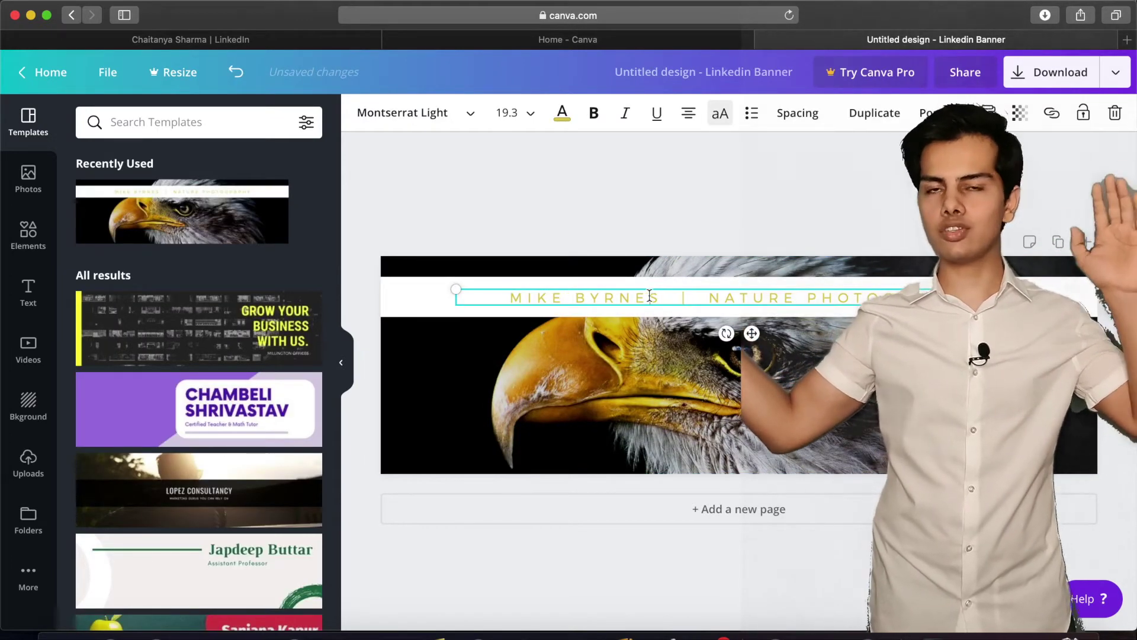
left_click_drag(650, 295, 553, 294)
key("BackSpace")
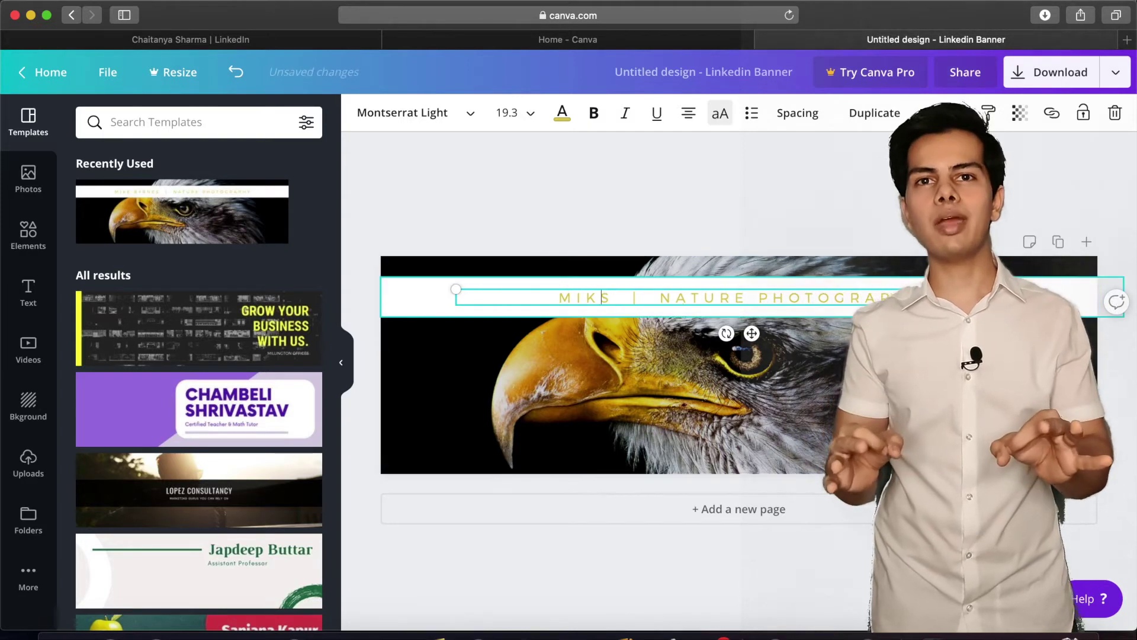
key("BackSpace")
key("BackSpace")
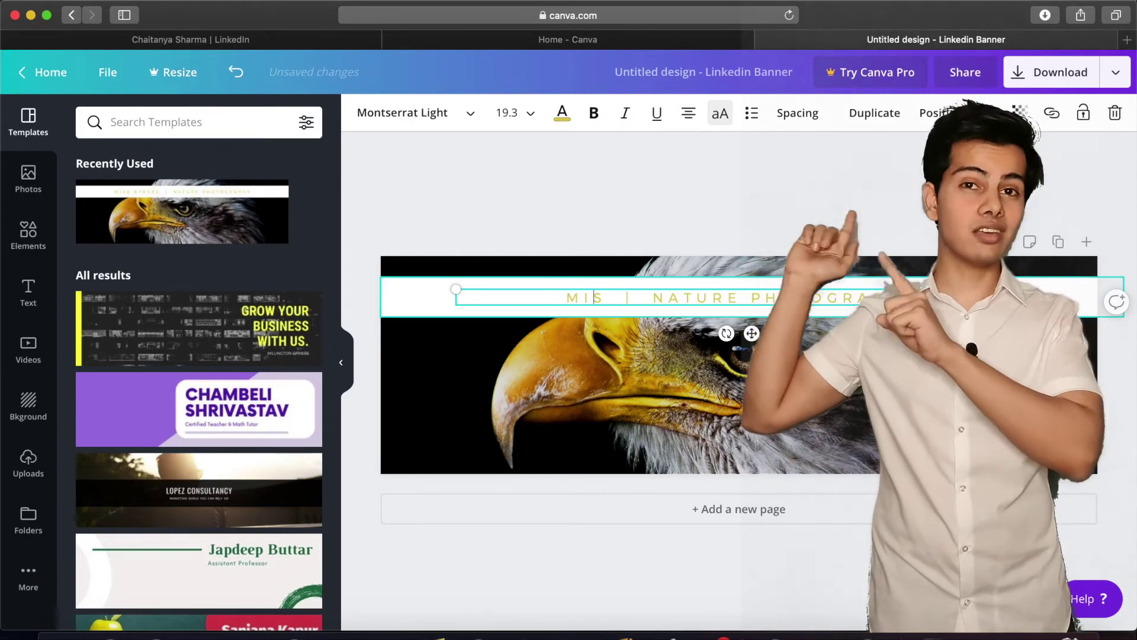
key("BackSpace")
key("Delete")
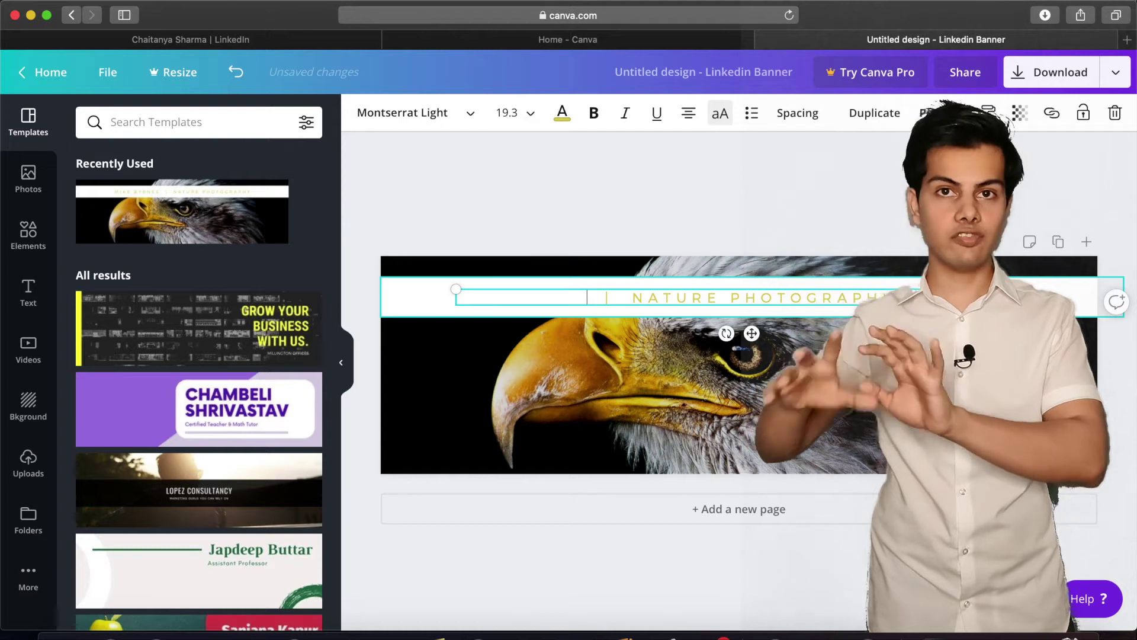
type("Chaitanya Sharma")
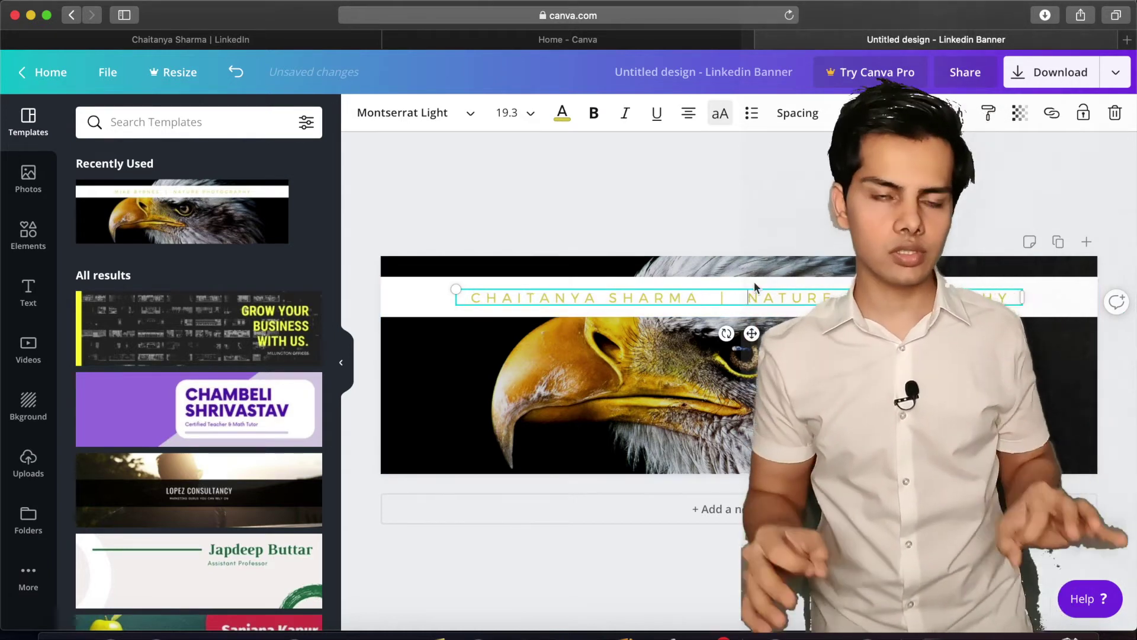
Switch back to the LinkedIn profile and view its About section.
left_click(324, 40)
scroll(396, 229, "down", 5)
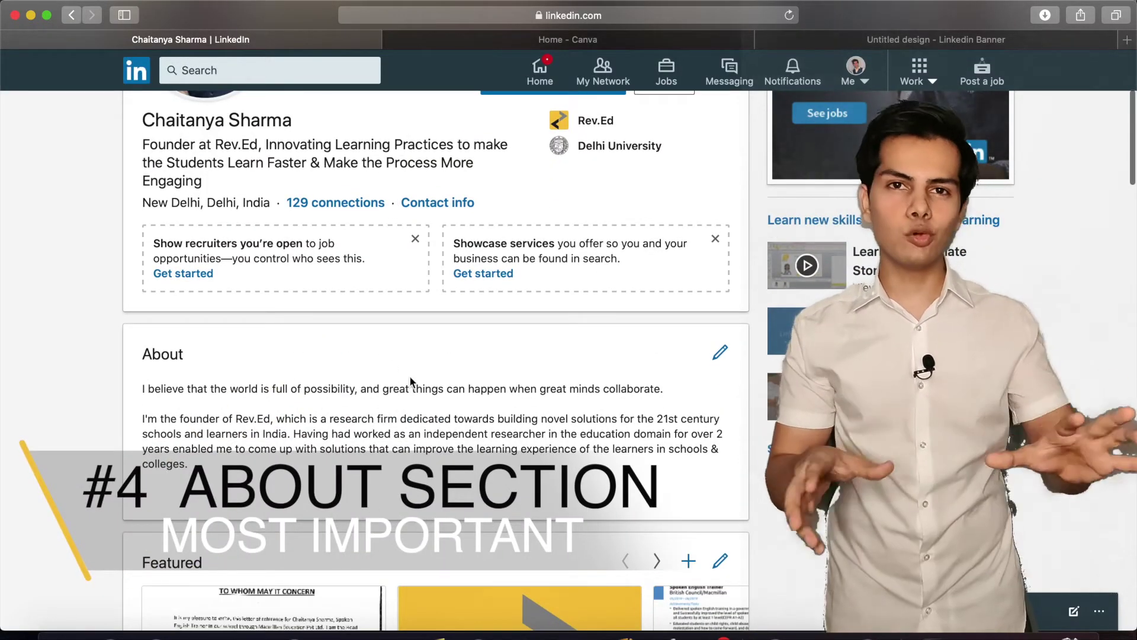
Highlight the opening belief sentence in the About section, followed by the paragraph about founding Rev.Ed and the research background.
scroll(411, 382, "down", 2)
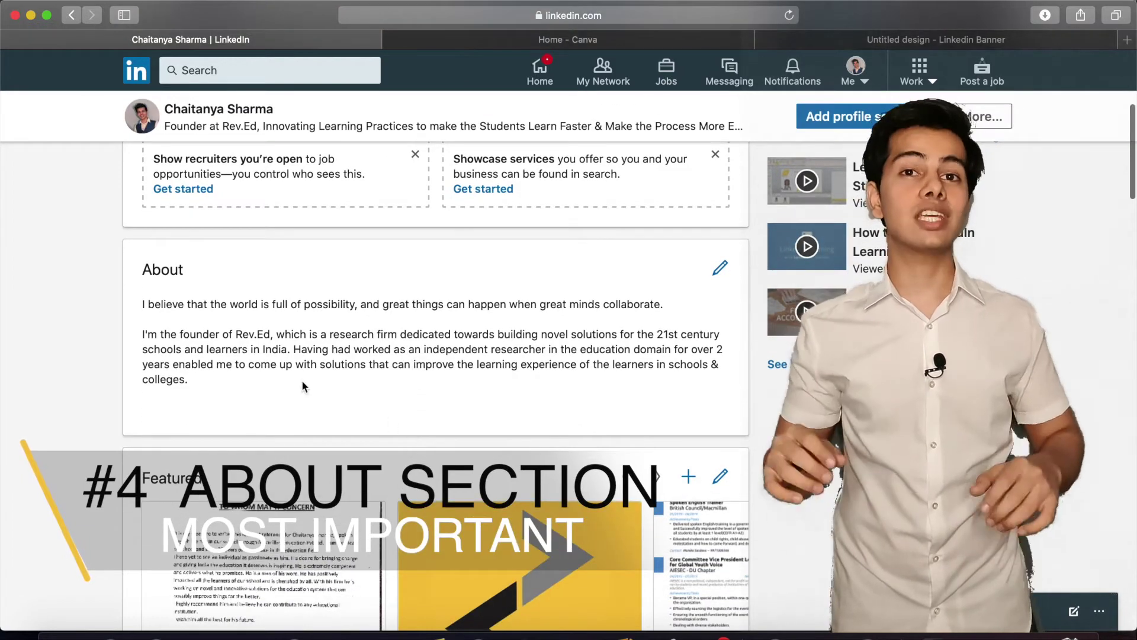
left_click_drag(143, 303, 508, 302)
left_click(632, 300)
triple_click(633, 300)
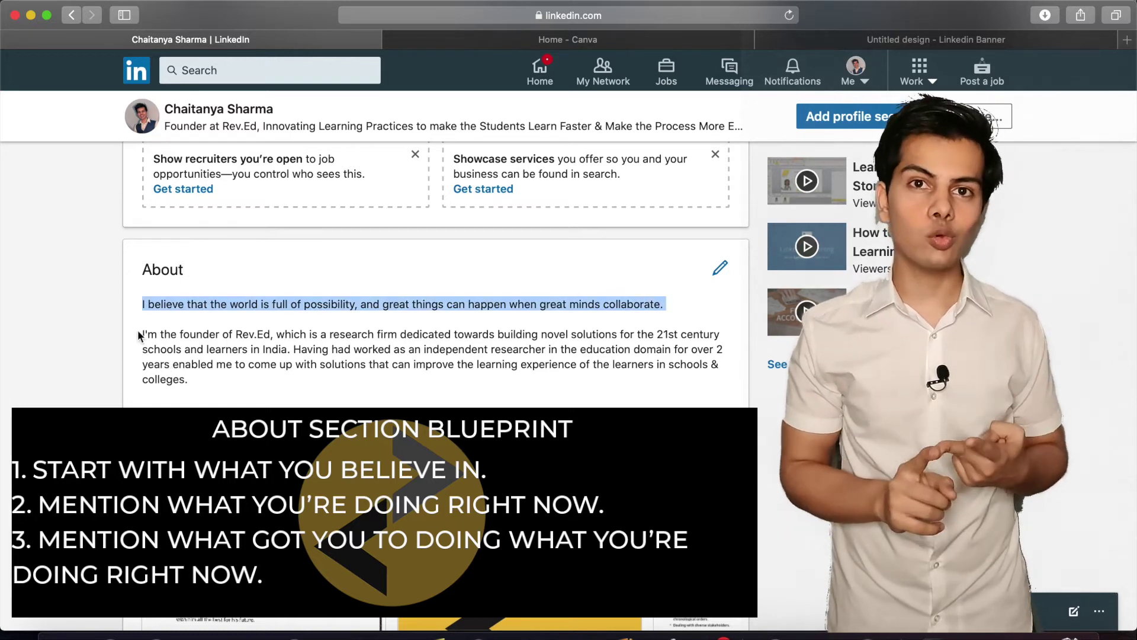
left_click_drag(143, 334, 299, 378)
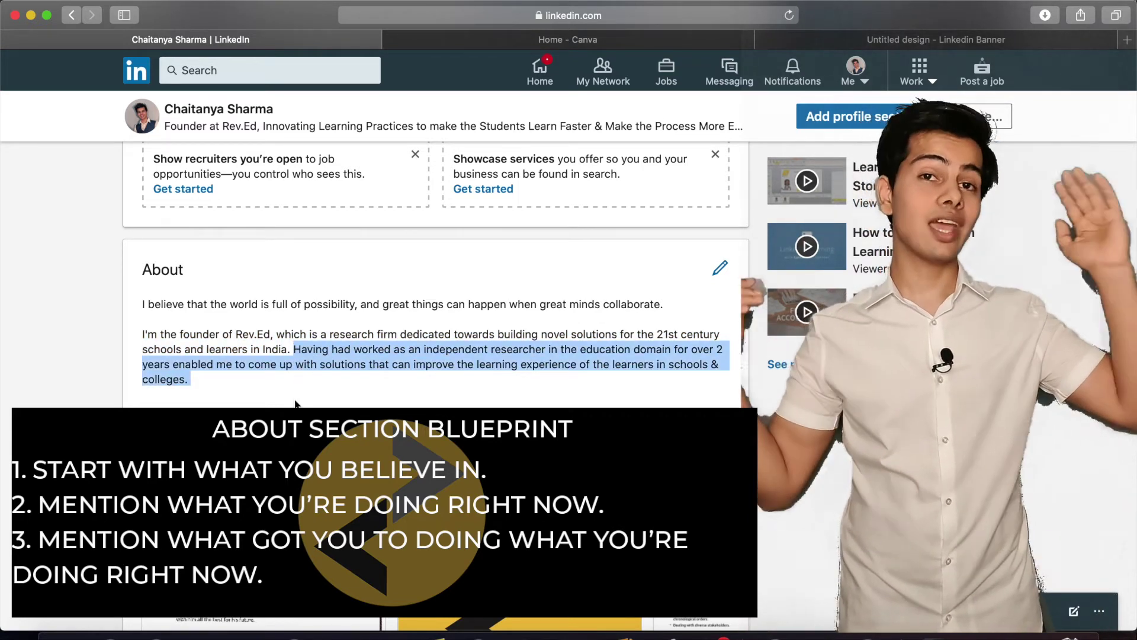
left_click(295, 403)
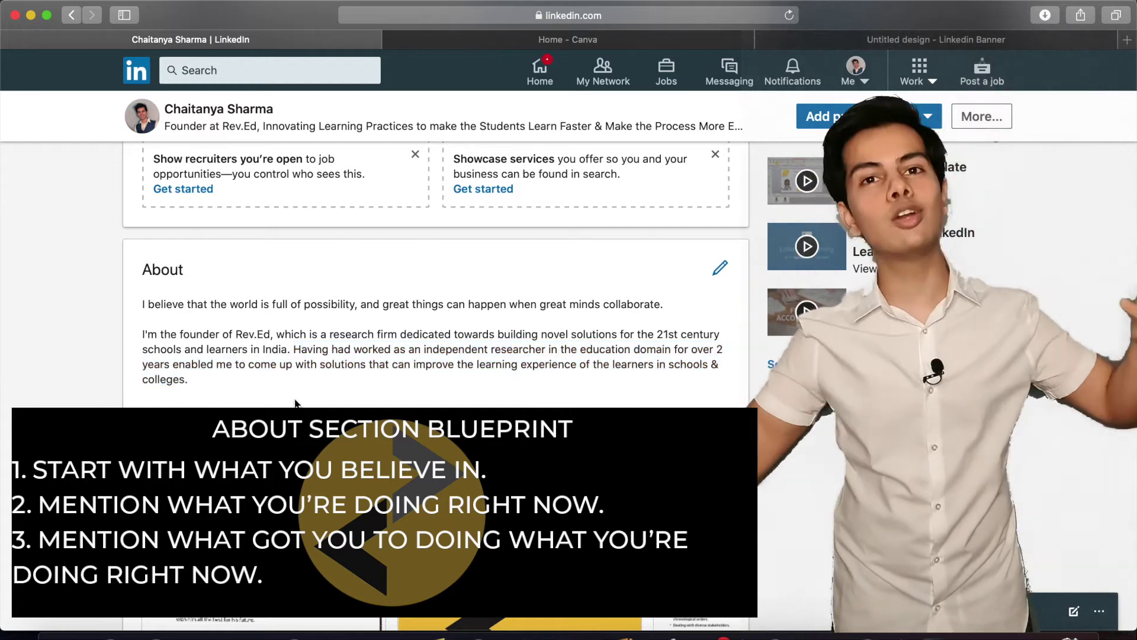
Review the About text part by part, highlighting the belief statement, the current founder role and the prior independent research experience.
scroll(295, 402, "down", 1)
scroll(295, 403, "down", 2)
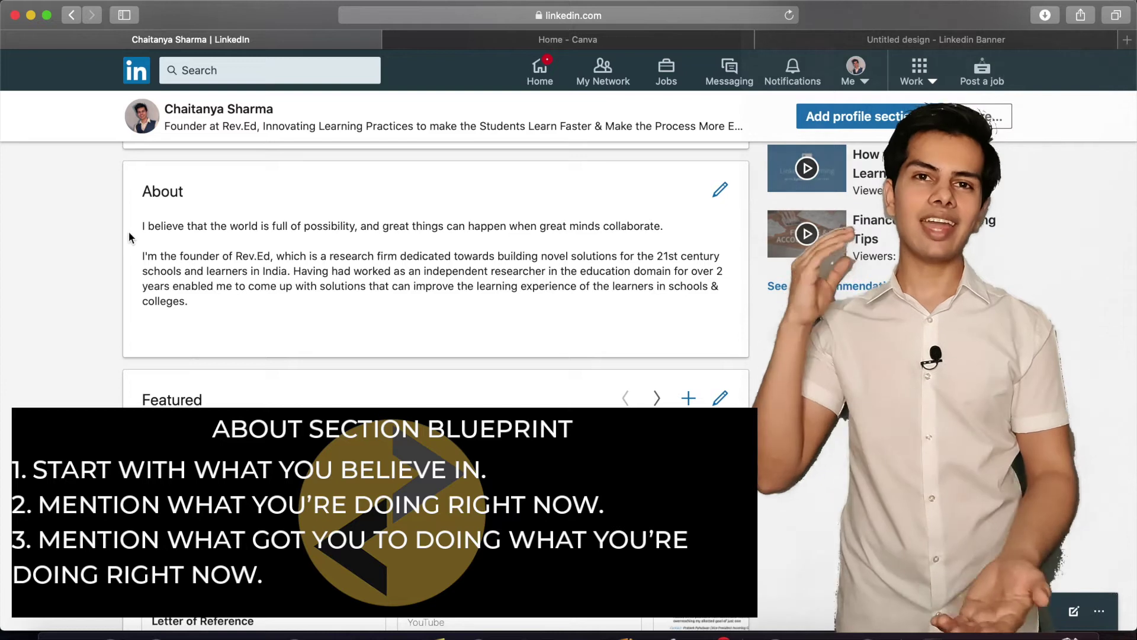
left_click_drag(143, 229, 315, 238)
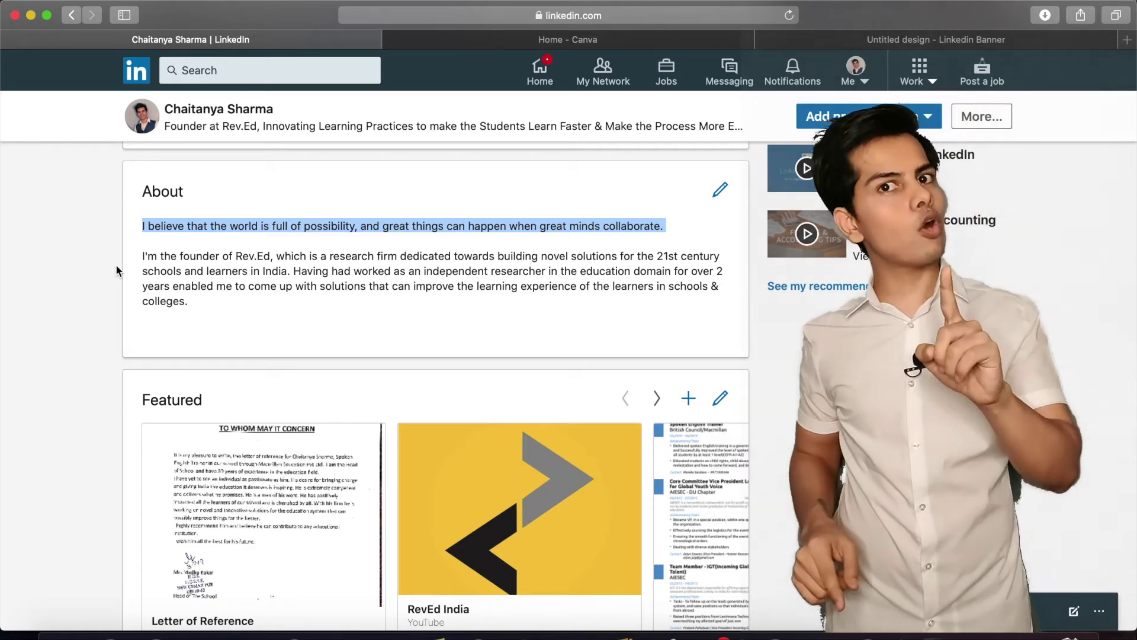
left_click(142, 227)
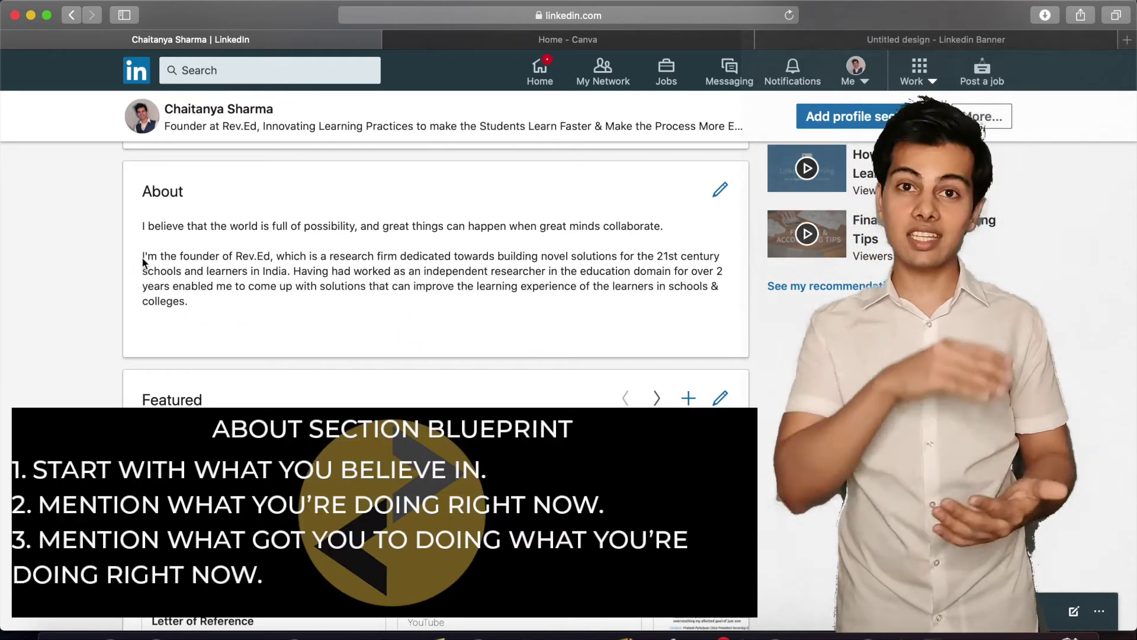
left_click_drag(144, 261, 293, 275)
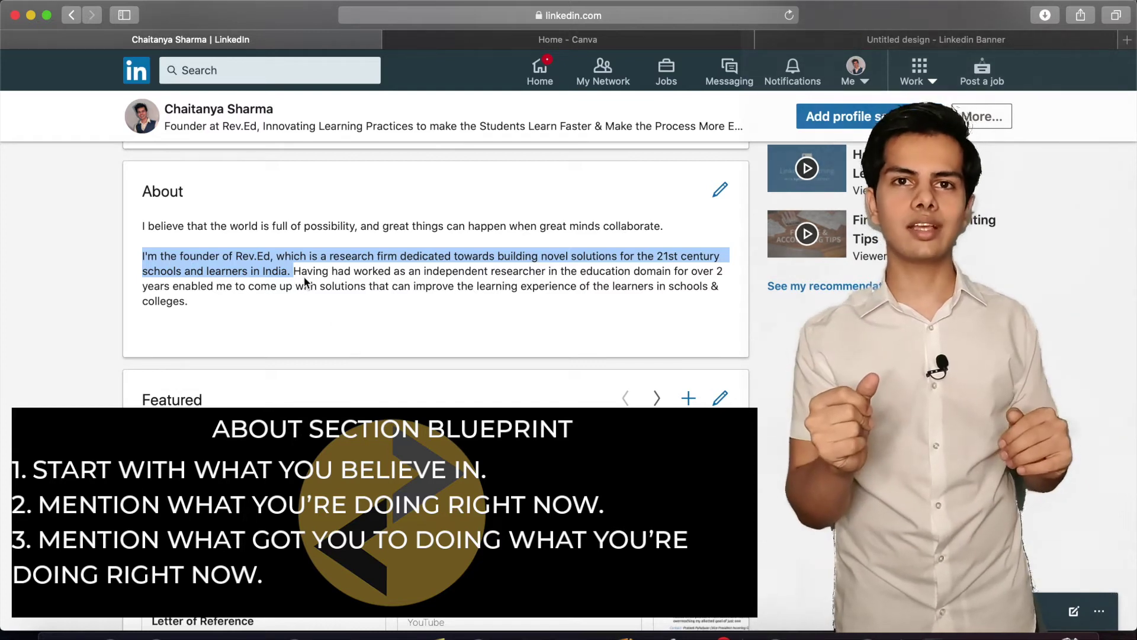
left_click(294, 299)
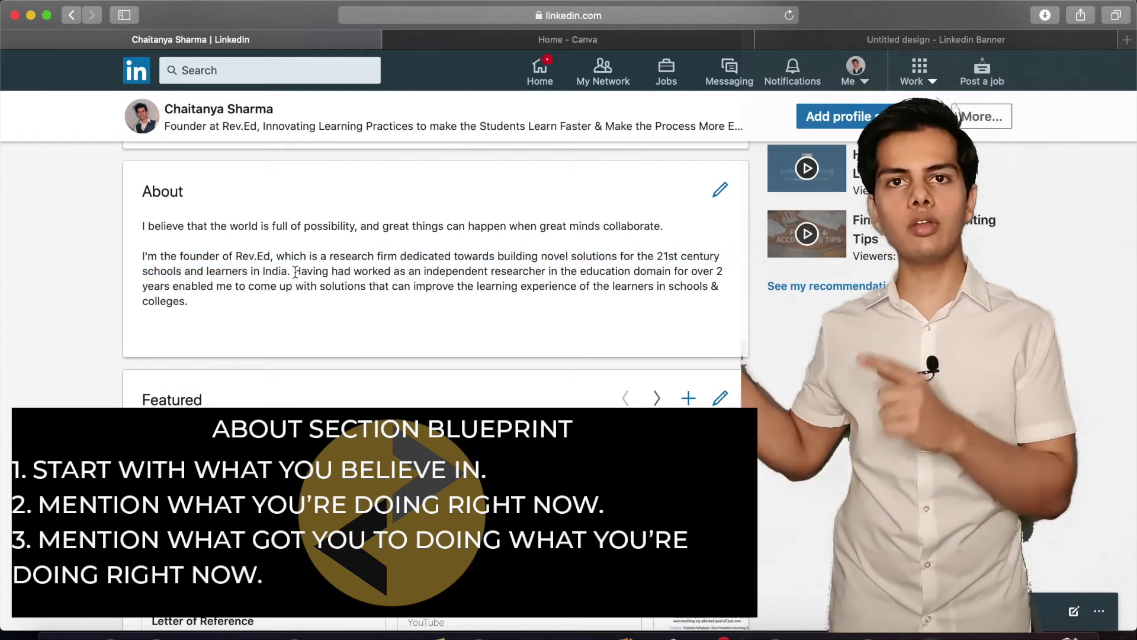
left_click_drag(293, 271, 305, 301)
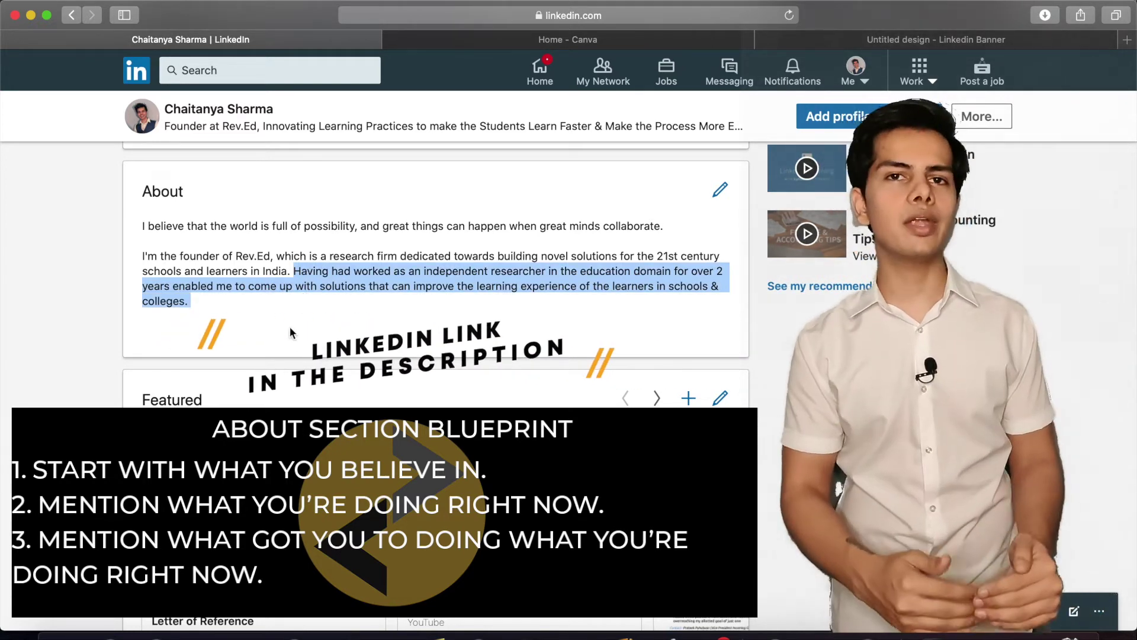
left_click(278, 327)
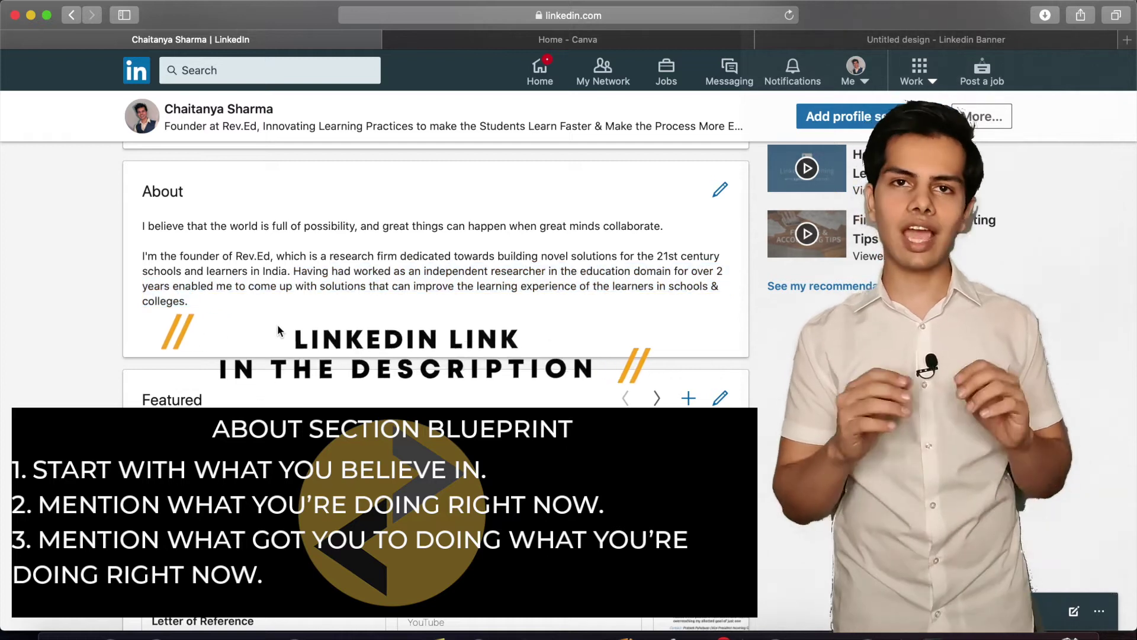
Browse the Featured section's items through to the article about the Hunger Project India, and return to the first item.
scroll(278, 328, "down", 1)
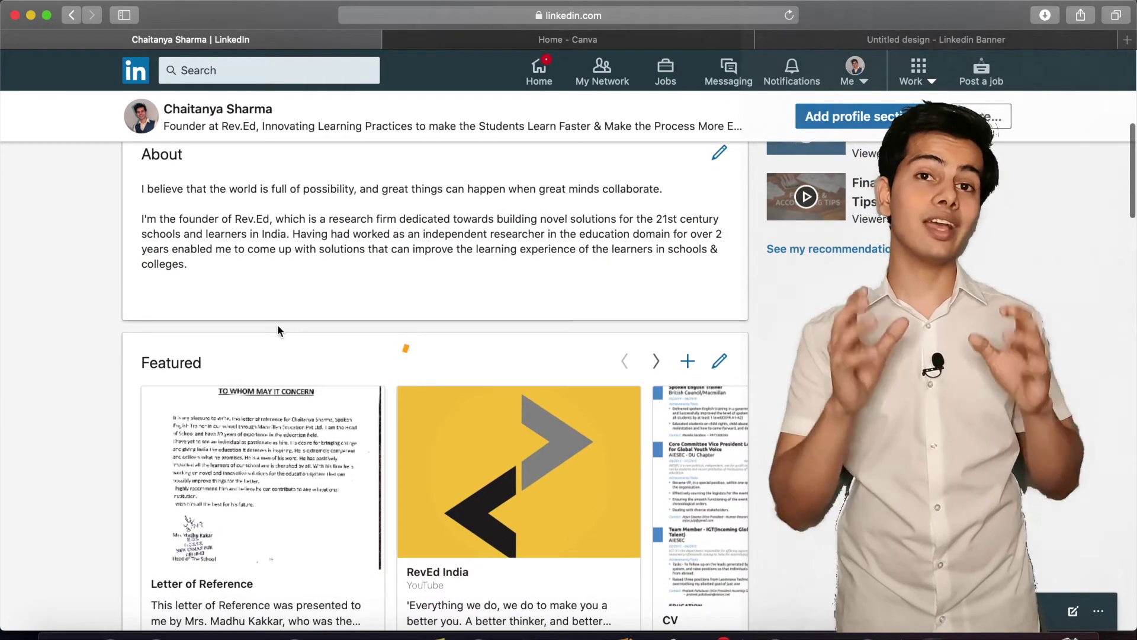
scroll(277, 330, "down", 3)
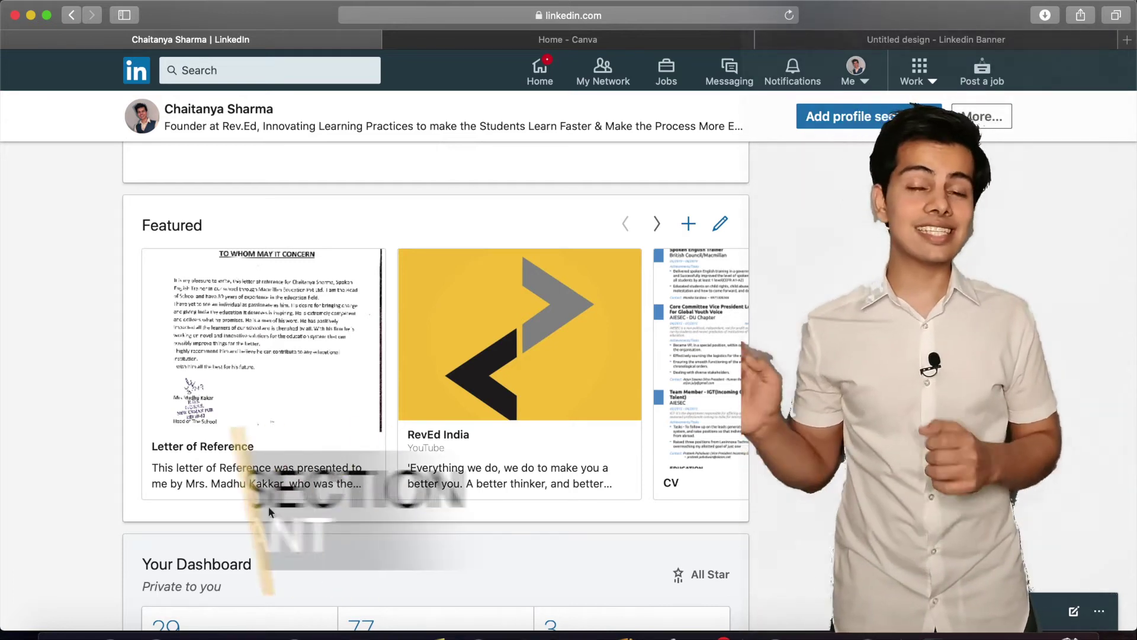
scroll(134, 289, "down", 1)
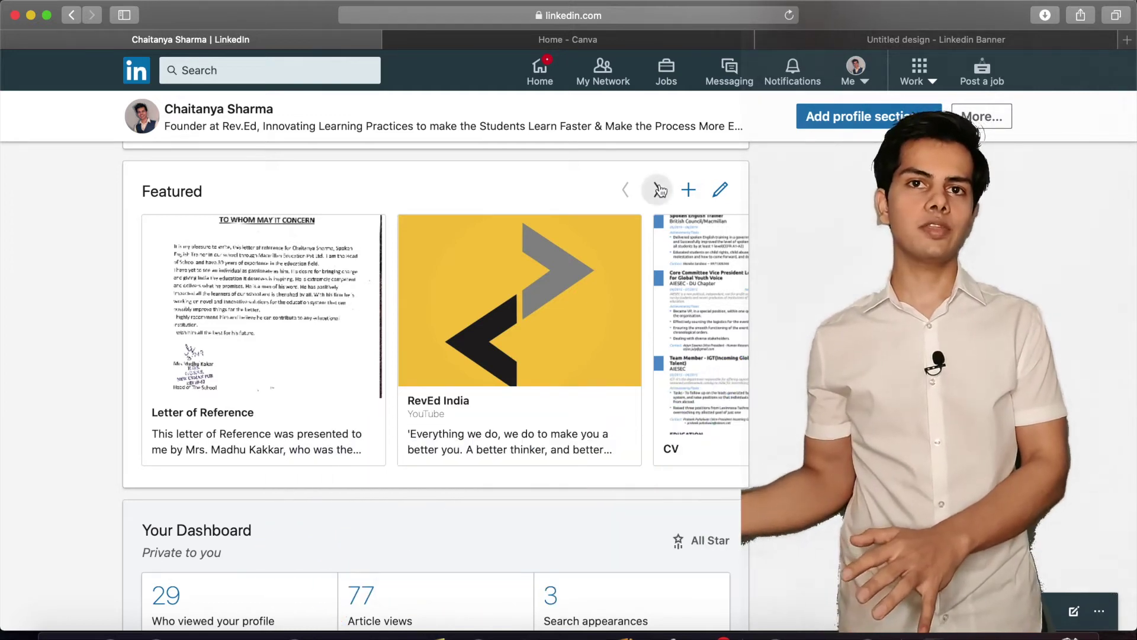
left_click(656, 190)
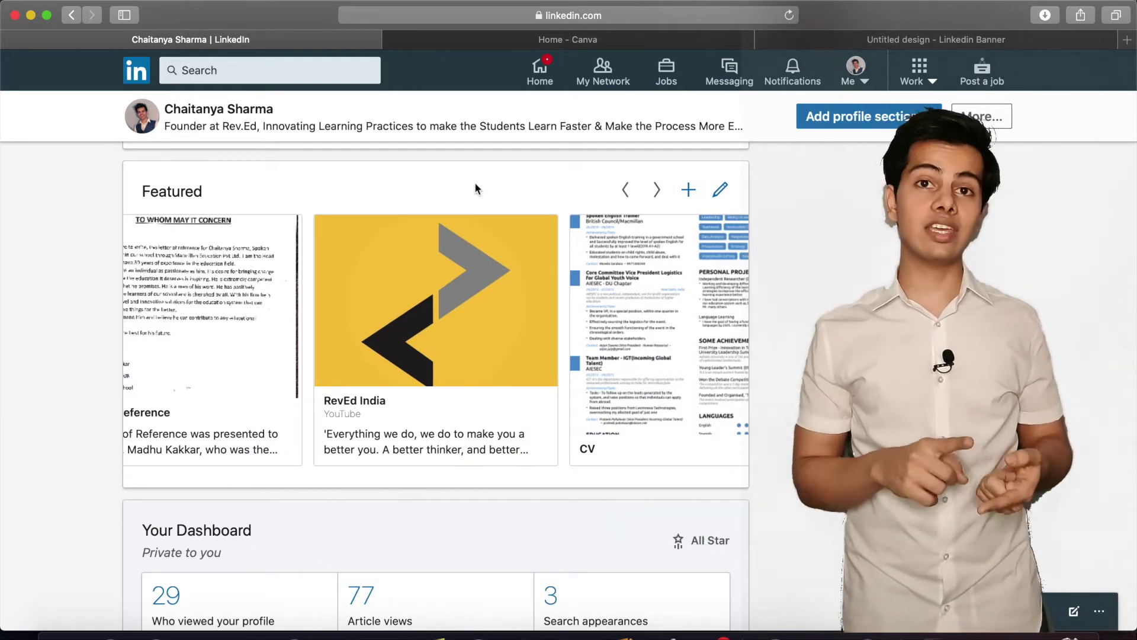
left_click(625, 190)
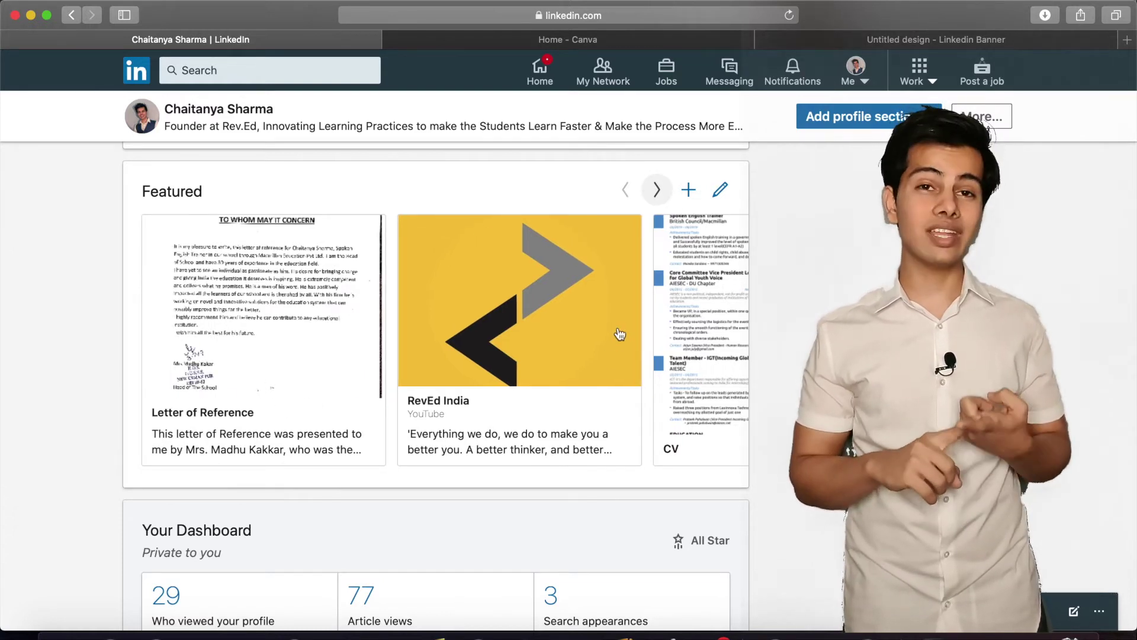
left_click(657, 189)
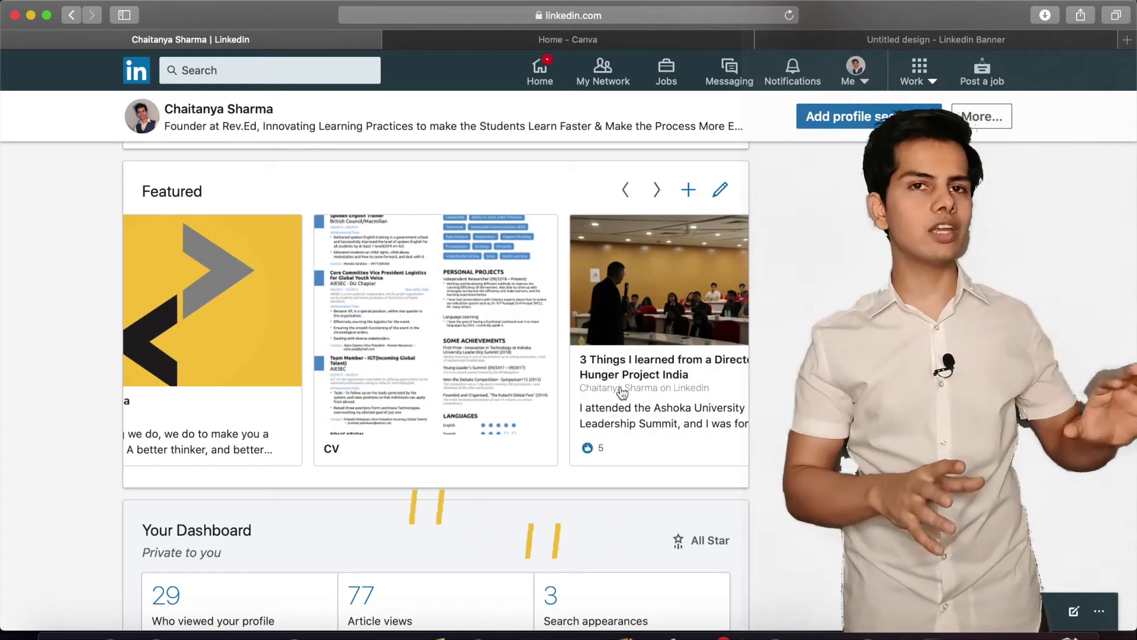
left_click(654, 191)
left_click(629, 192)
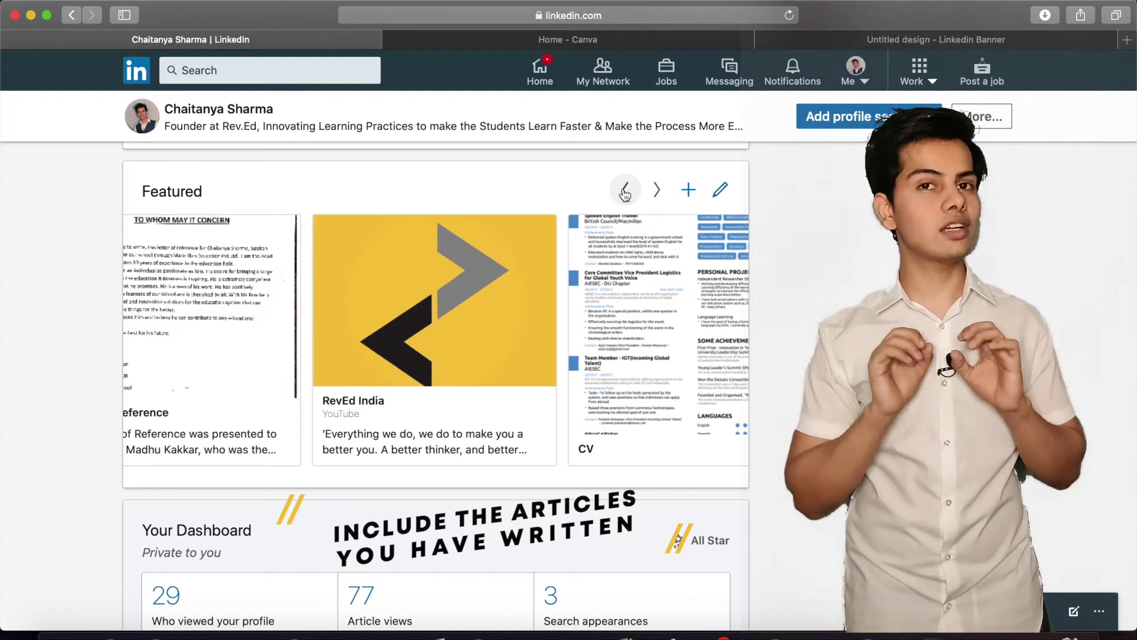
left_click(625, 193)
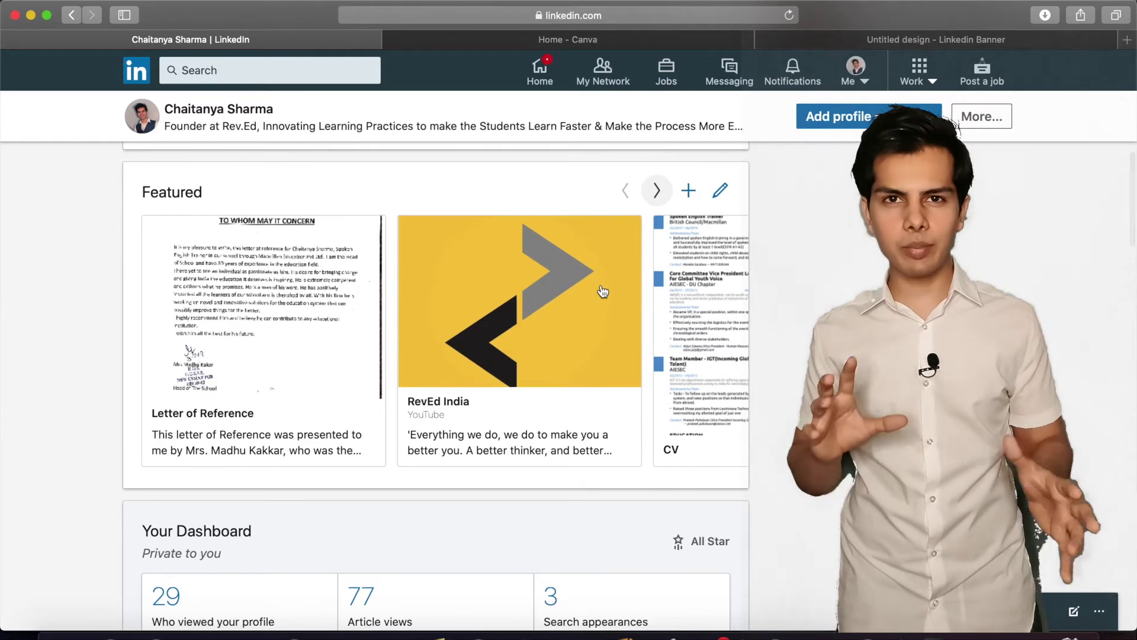
Open the CV from the Featured section in full screen, bring up its PDF download option, and close the document.
left_click(667, 199)
left_click(623, 303)
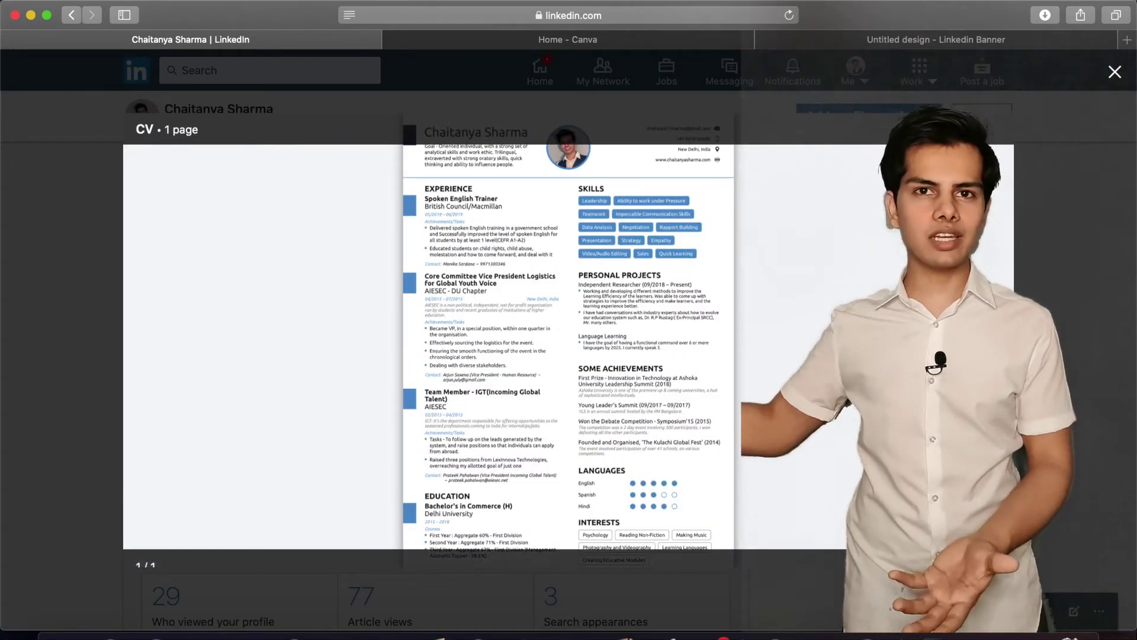
left_click(995, 129)
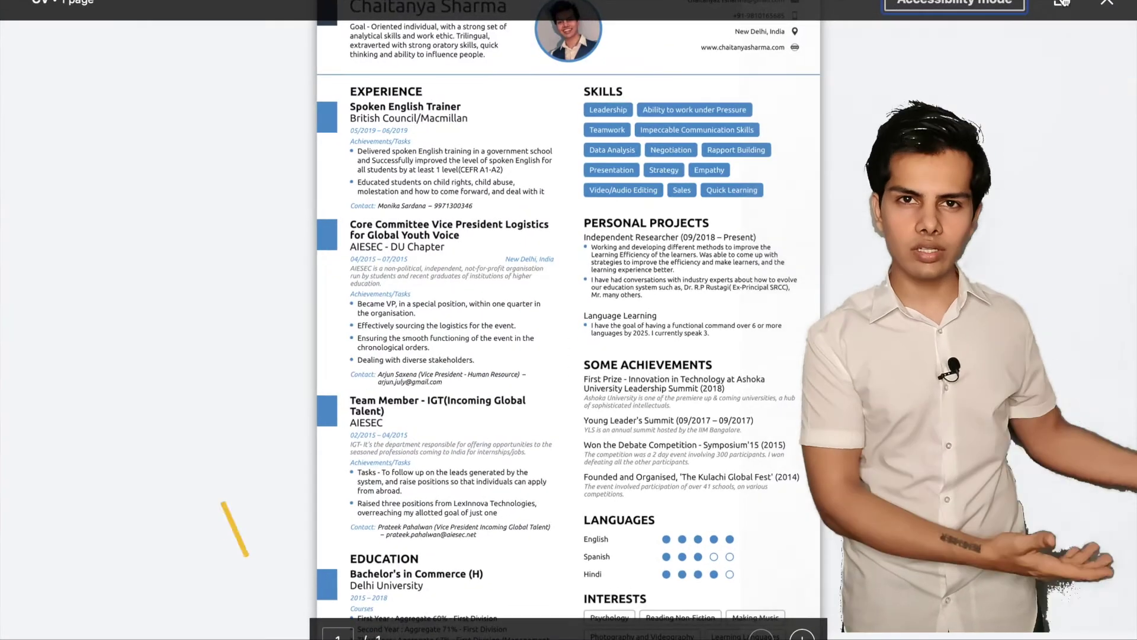
left_click(1061, 7)
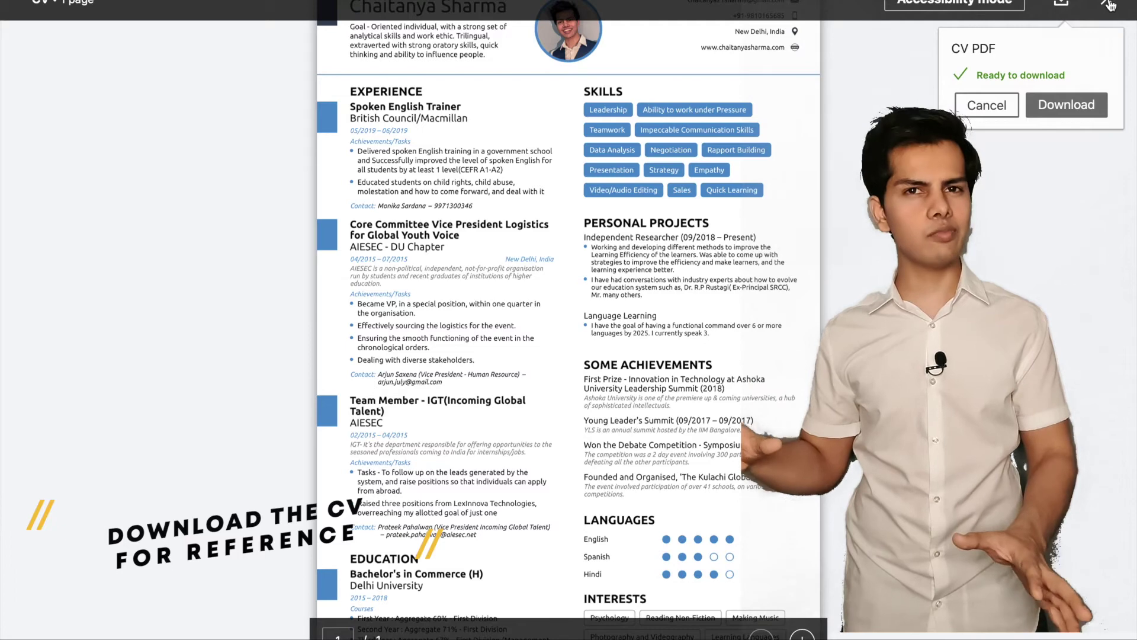
key("Escape")
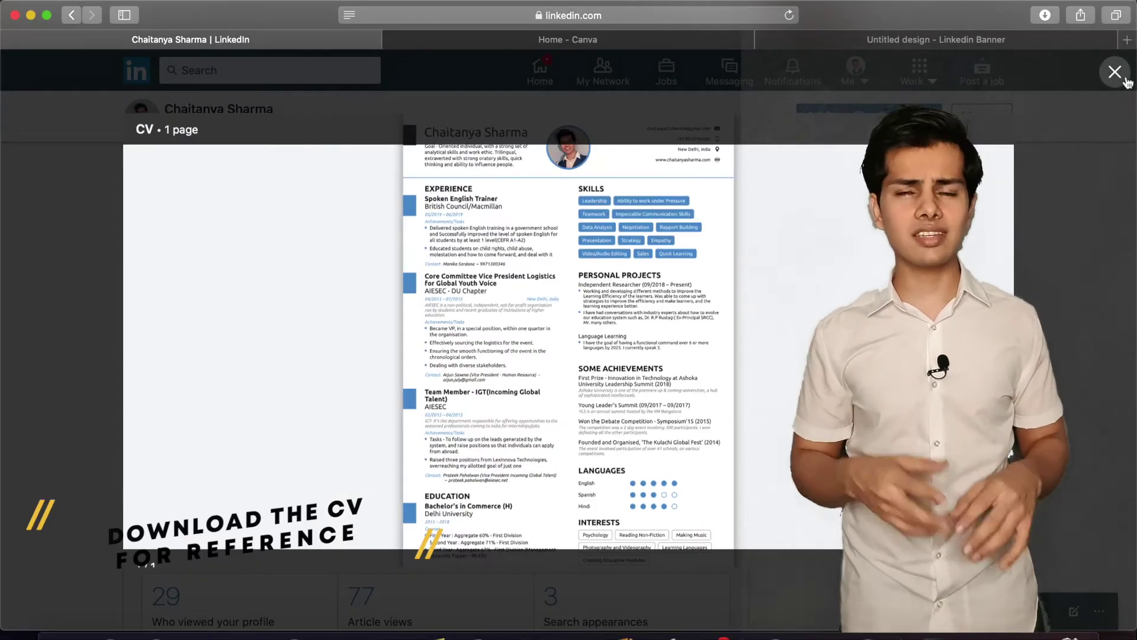
left_click(1115, 72)
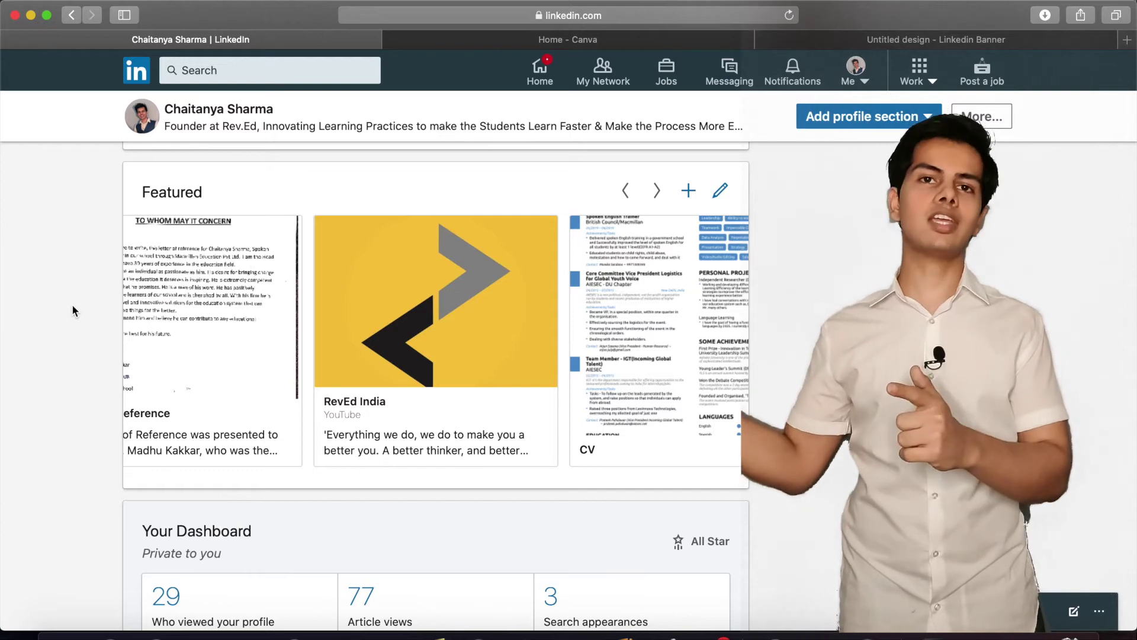
Review the Managing Director entry in the Experience section, highlighting the research trials sentence and the proficiency description.
scroll(73, 306, "down", 7)
scroll(72, 308, "down", 5)
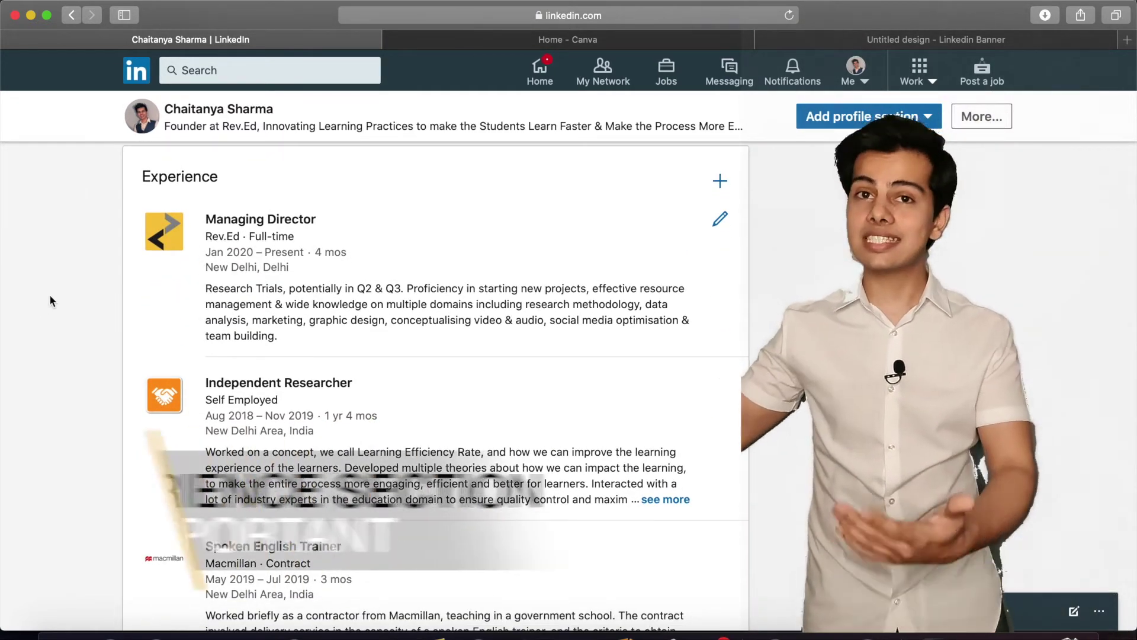
scroll(50, 294, "down", 1)
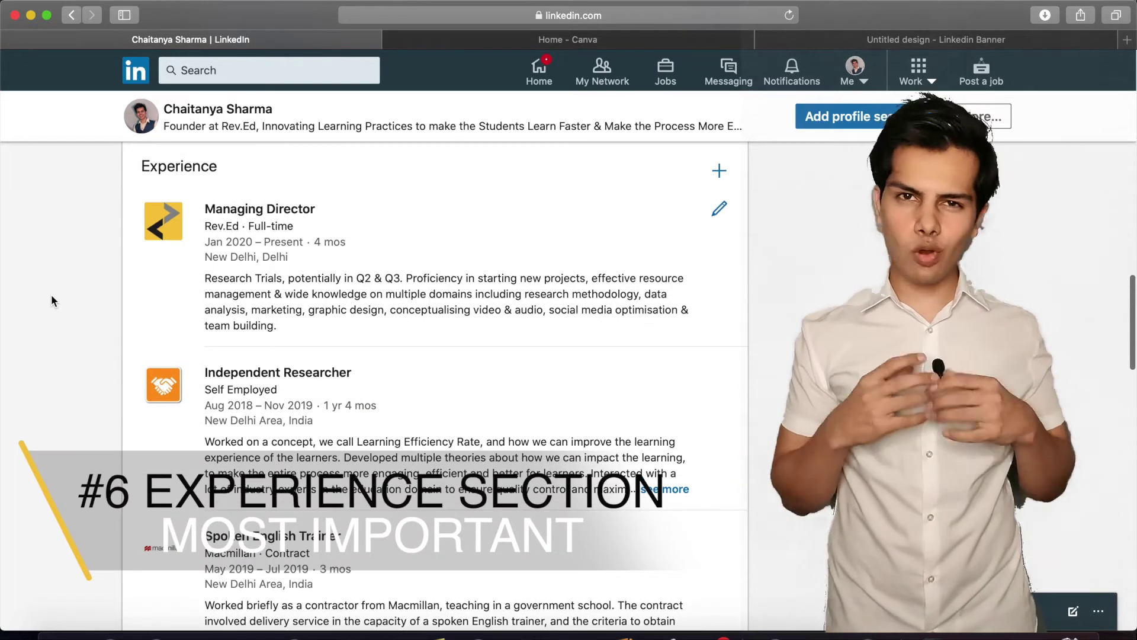
scroll(52, 296, "up", 1)
scroll(52, 299, "down", 2)
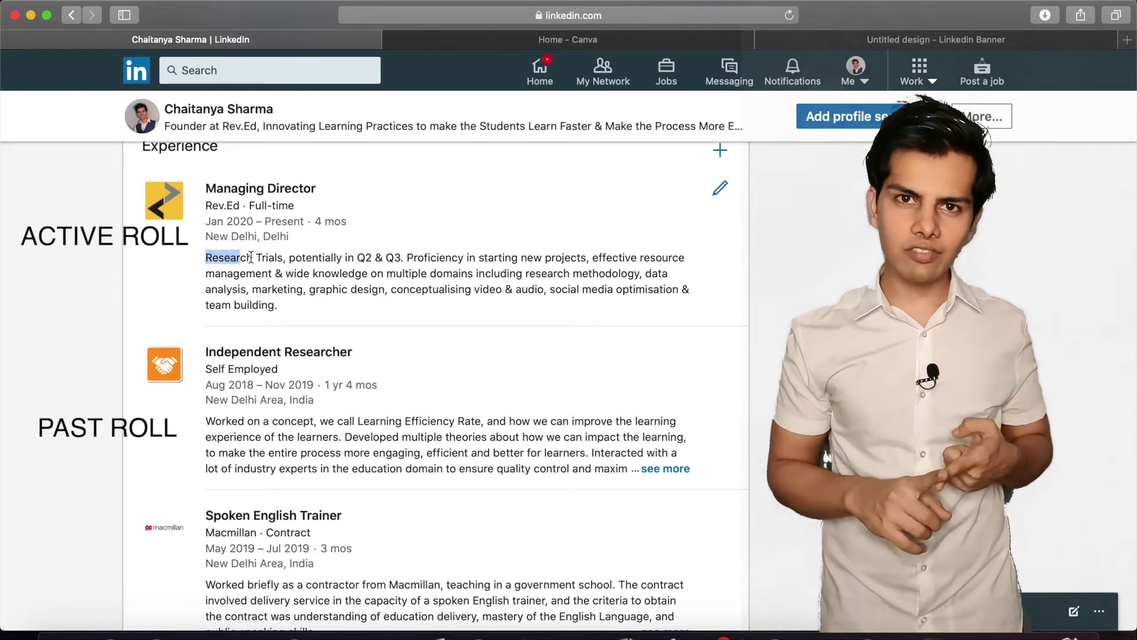
left_click_drag(261, 258, 393, 258)
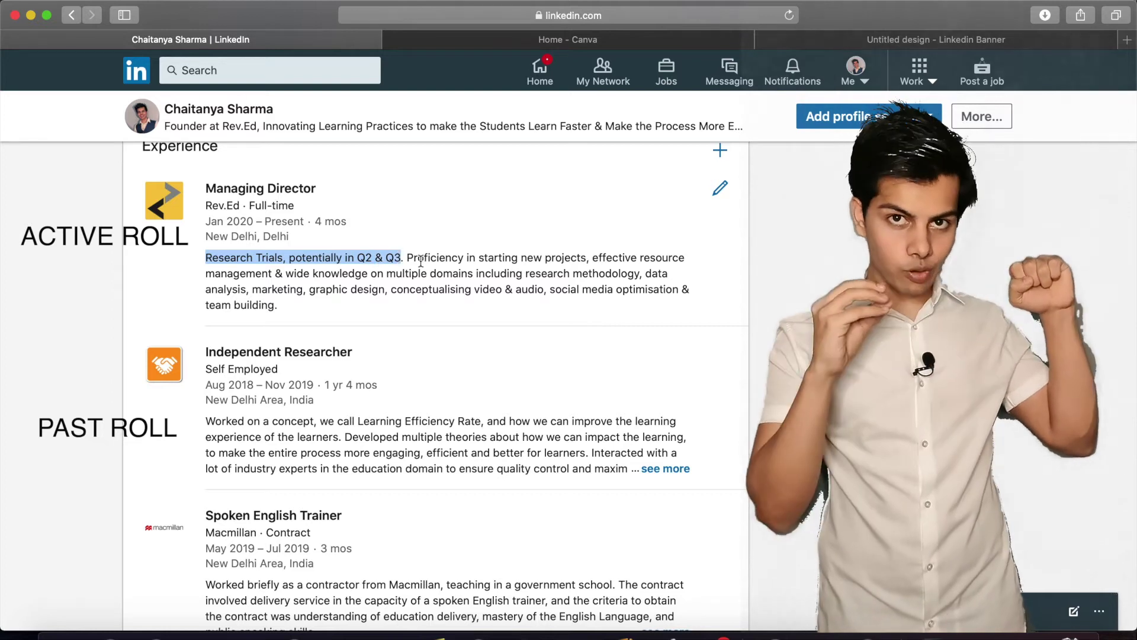
left_click_drag(411, 255, 414, 306)
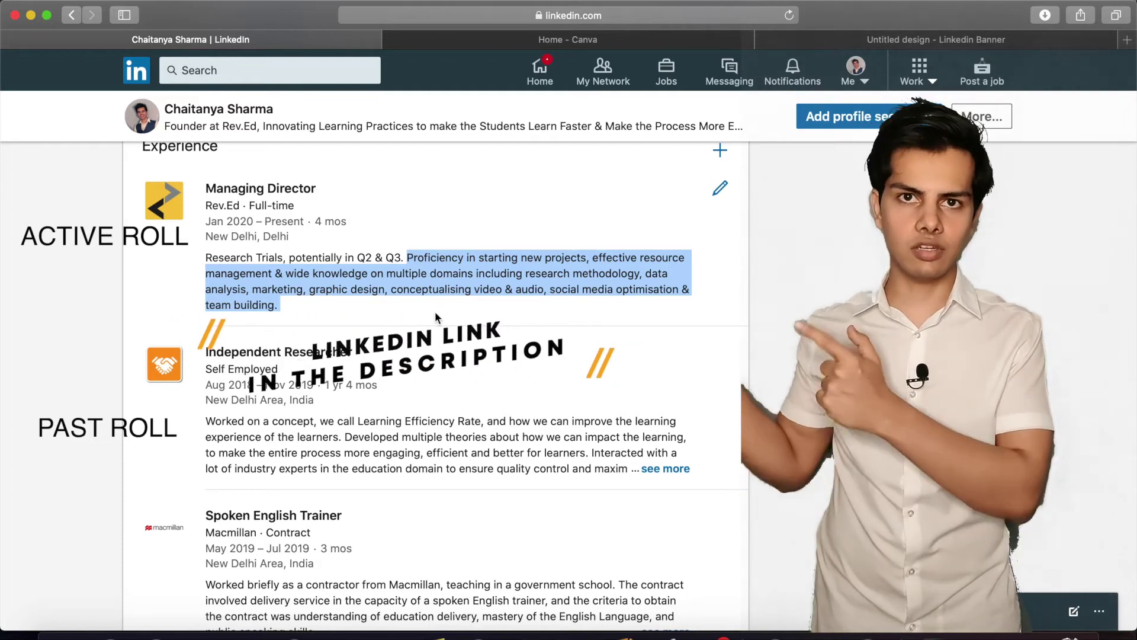
left_click(295, 312)
Expand the Independent Researcher description and highlight its work summary and the paragraph on what was learnt.
scroll(294, 312, "down", 3)
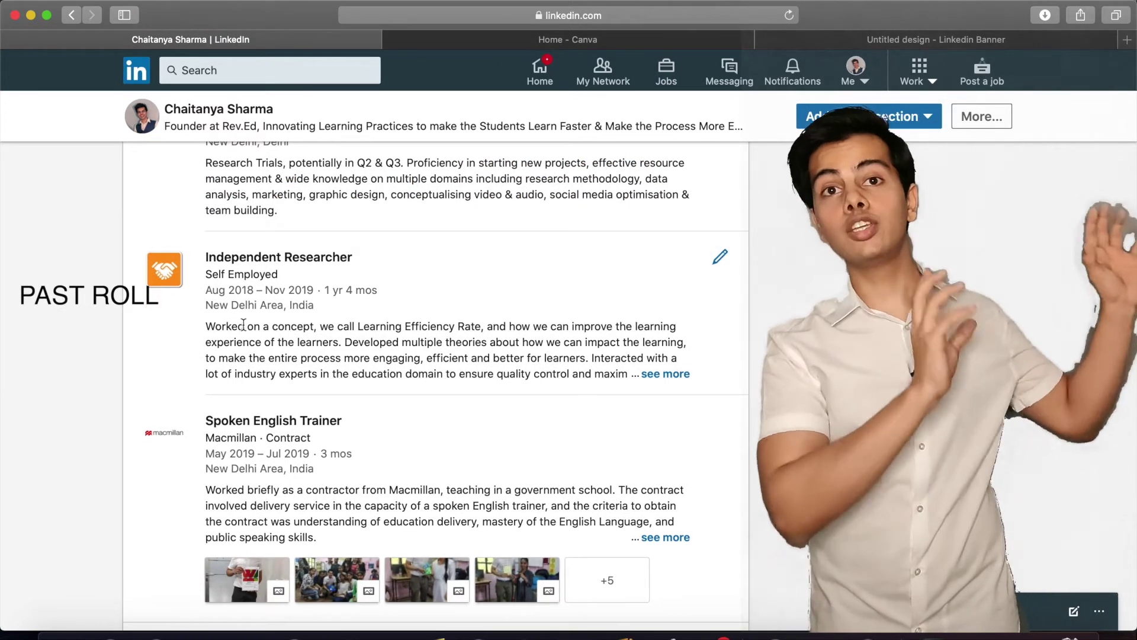
left_click(678, 375)
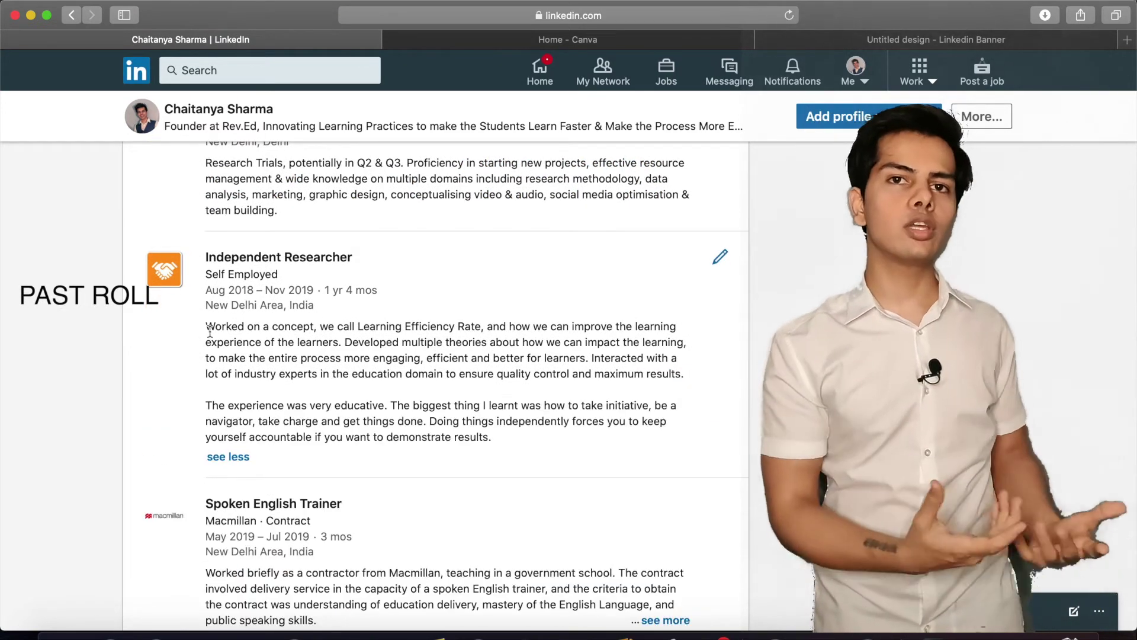
left_click_drag(206, 326, 452, 388)
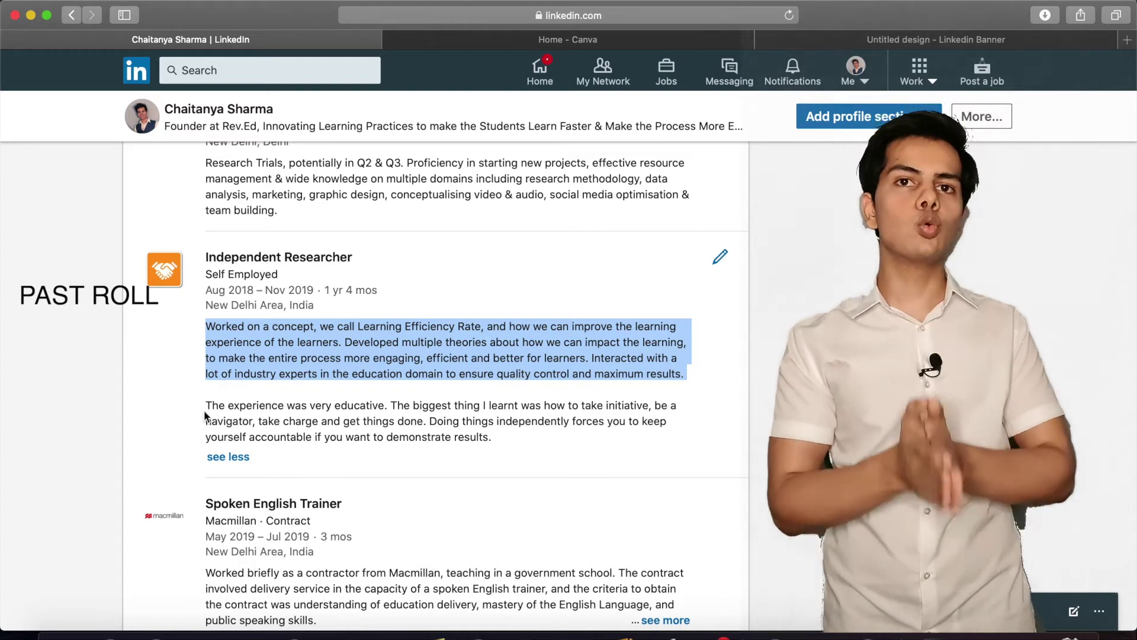
left_click_drag(206, 406, 424, 446)
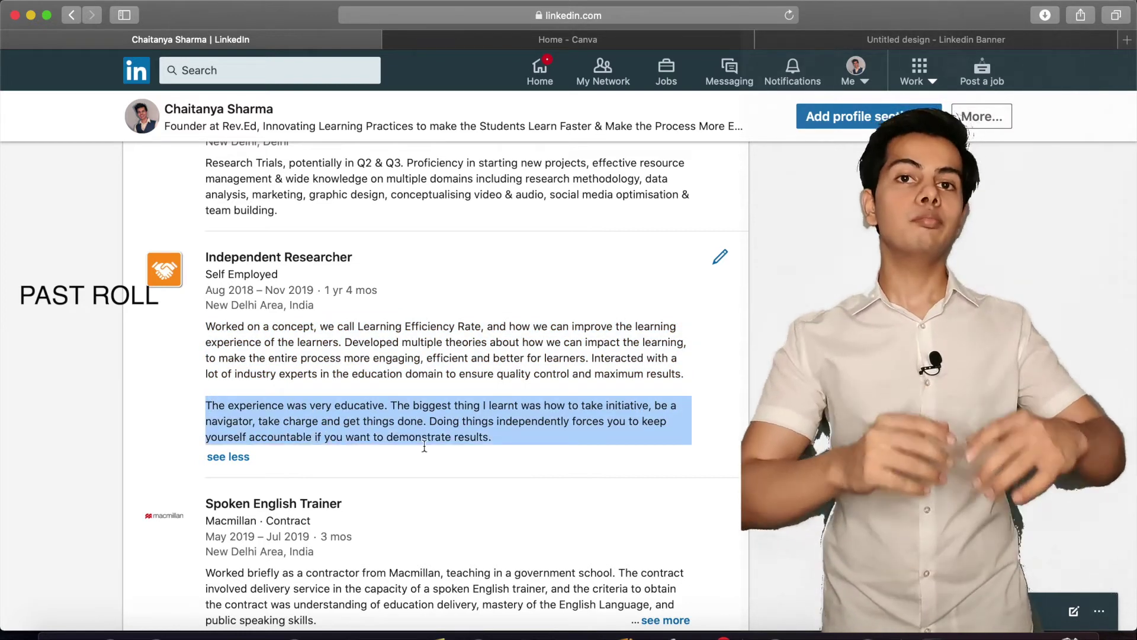
Expand the full description of the Spoken English Trainer experience entry at Macmillan and view it.
scroll(480, 446, "down", 5)
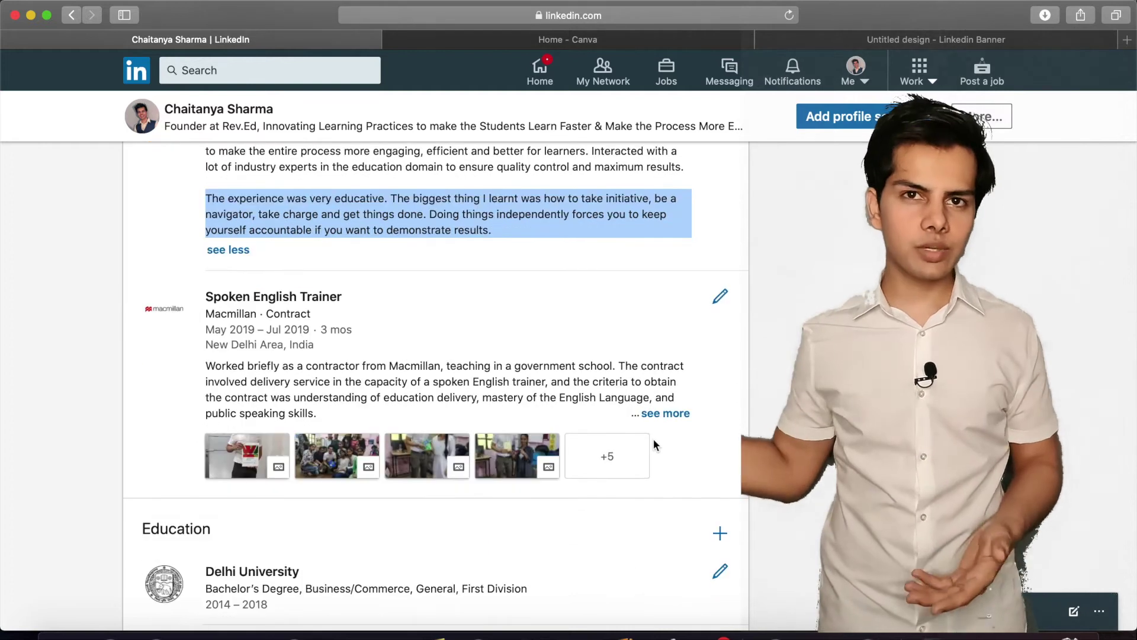
left_click(664, 413)
scroll(660, 422, "down", 2)
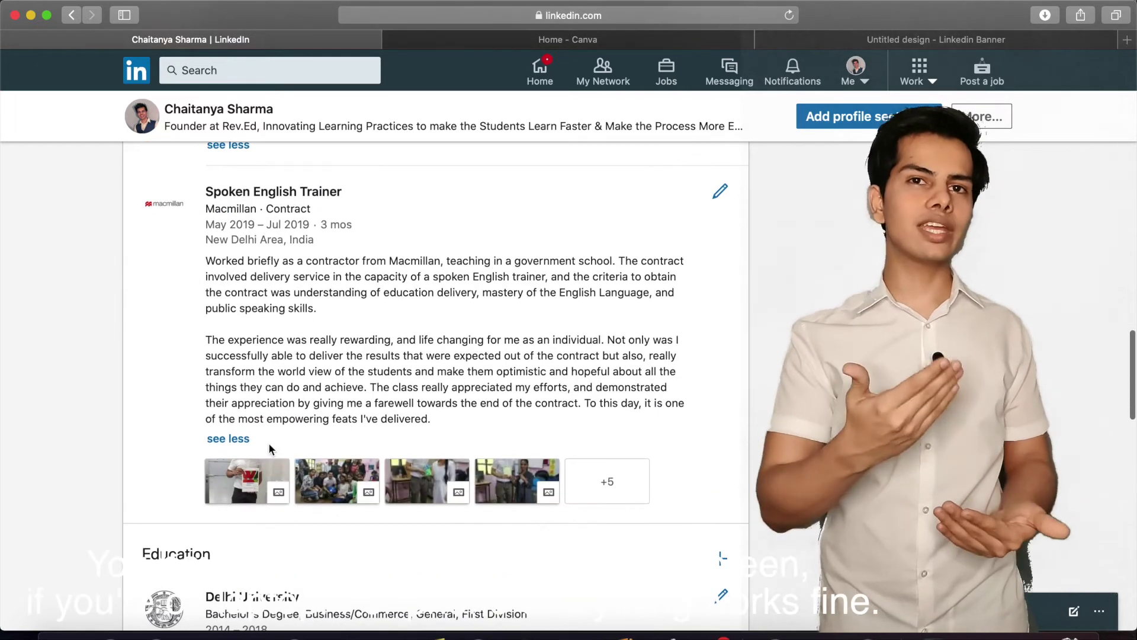
View the certificate photo and the student group photo attached to the Spoken English Trainer entry full size, closing each one.
left_click(236, 475)
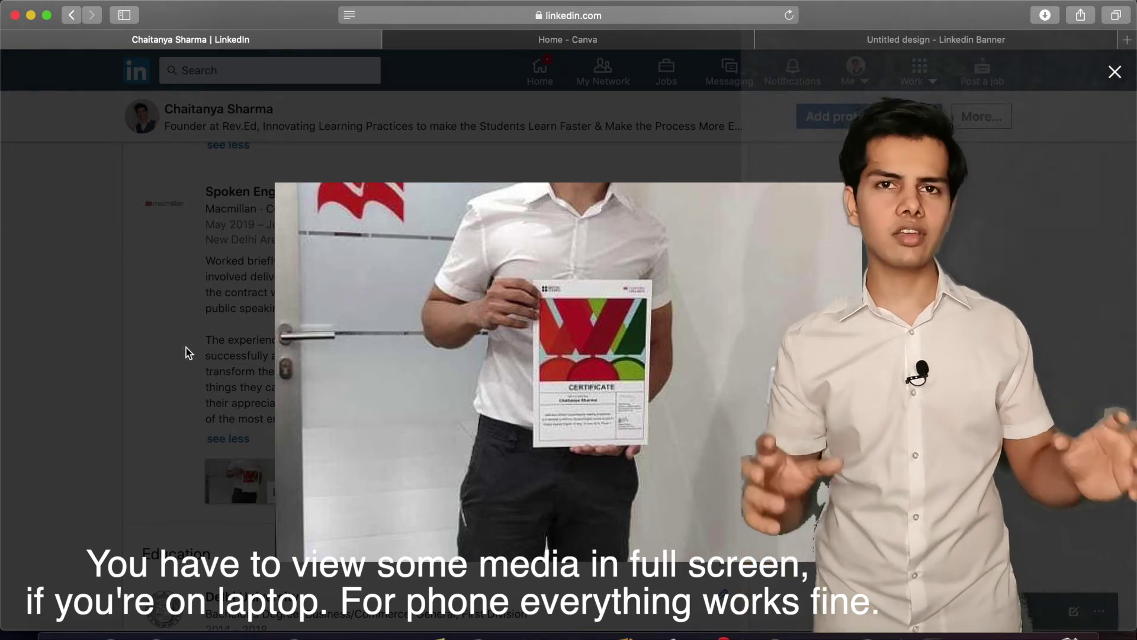
key("Escape")
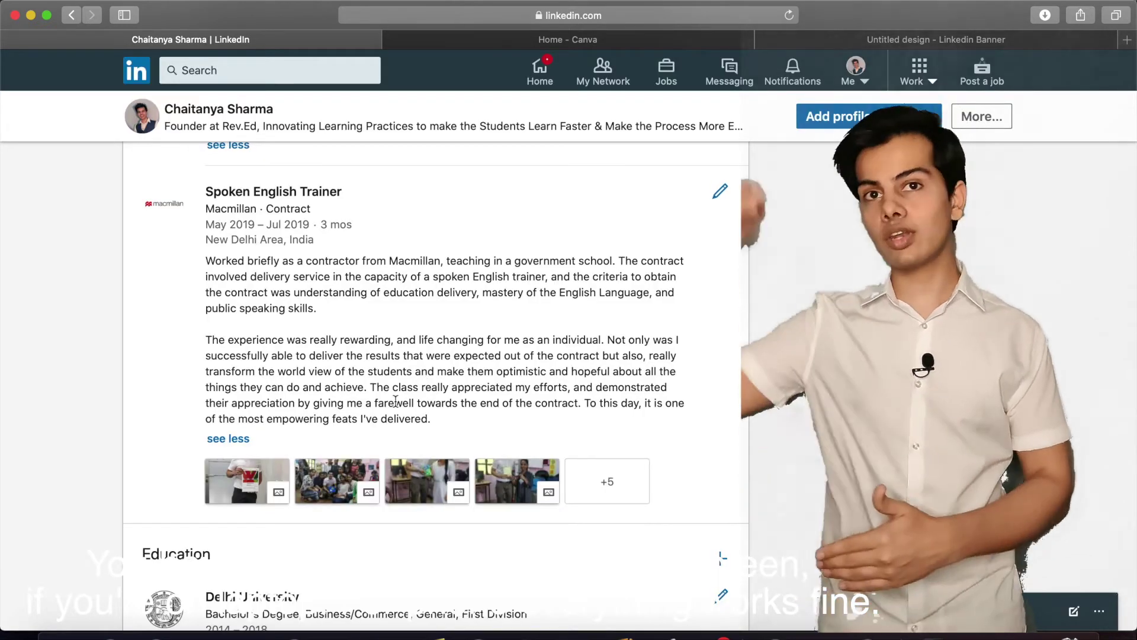
scroll(327, 443, "down", 2)
left_click(327, 443)
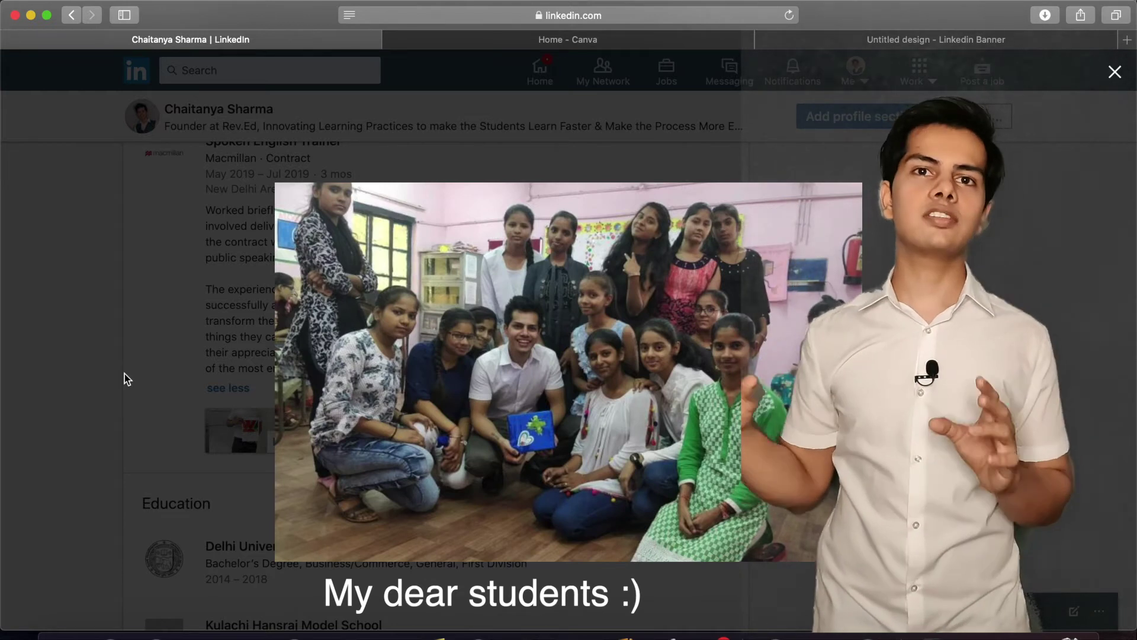
left_click(1113, 72)
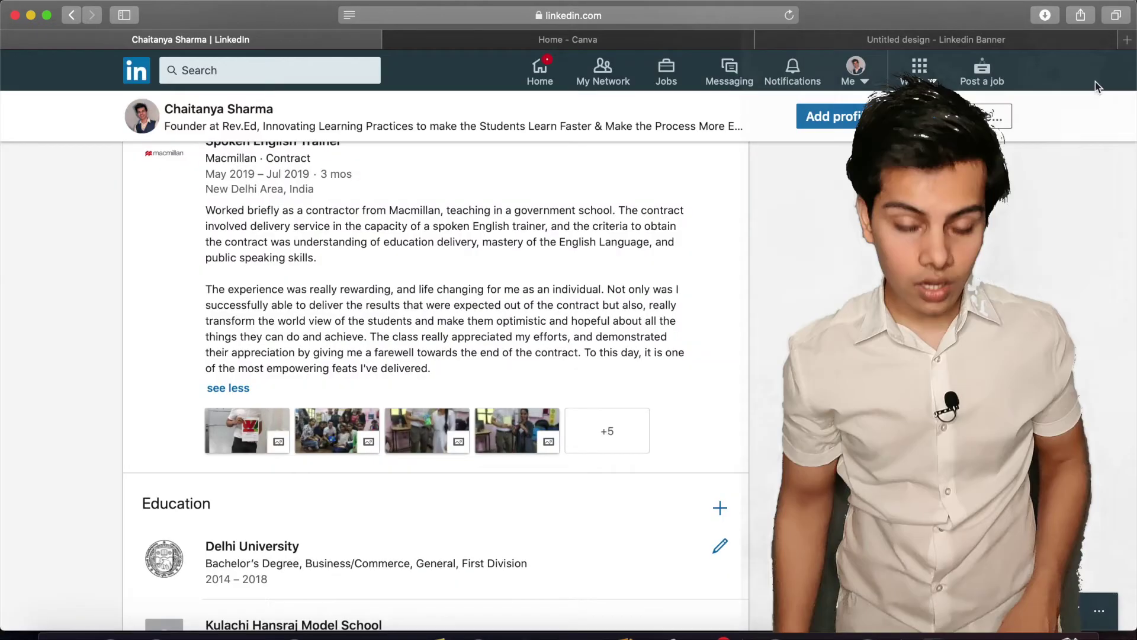
Edit the Delhi University education entry and begin its activities and societies with "DEB SOC/FEST OC/ETC/COLLEGE ELECTION/".
scroll(738, 299, "down", 6)
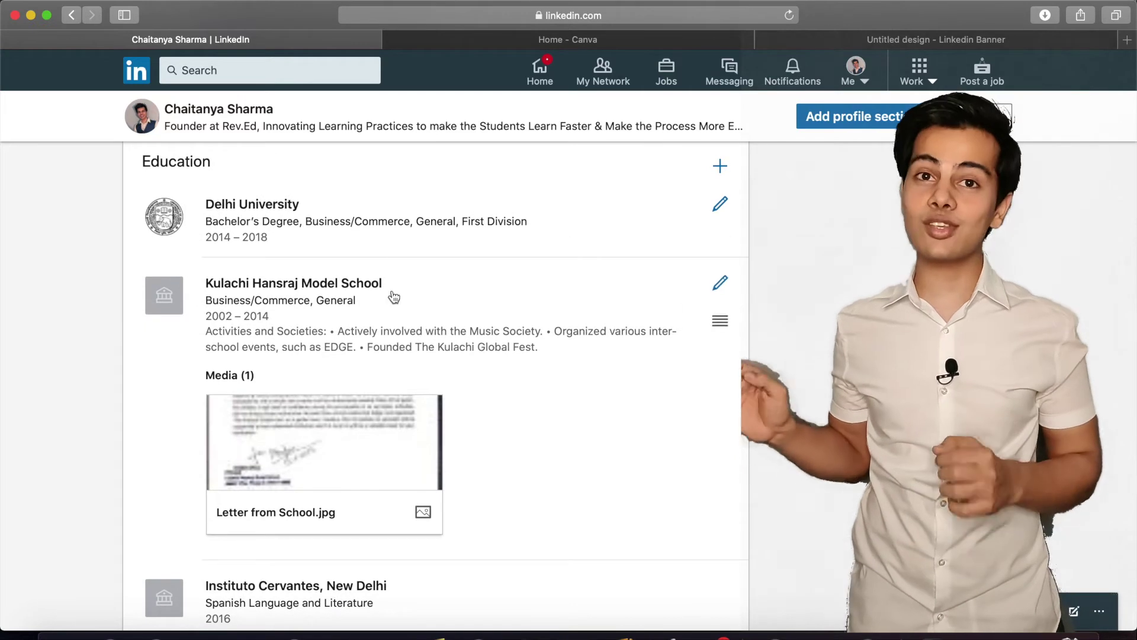
left_click(710, 206)
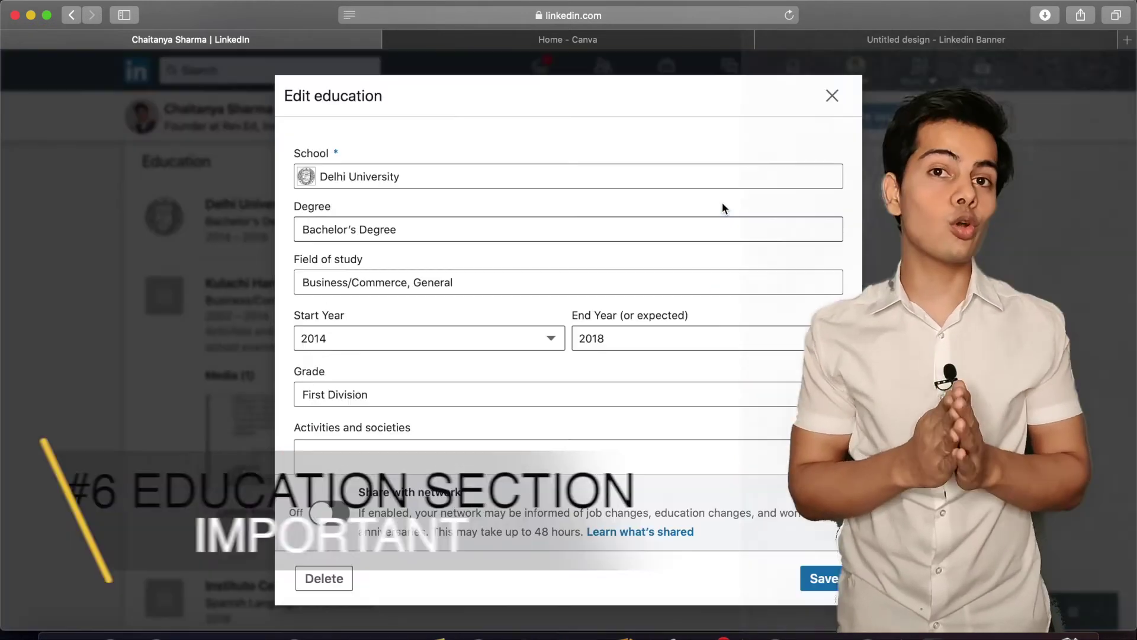
scroll(470, 316, "down", 2)
left_click(416, 320)
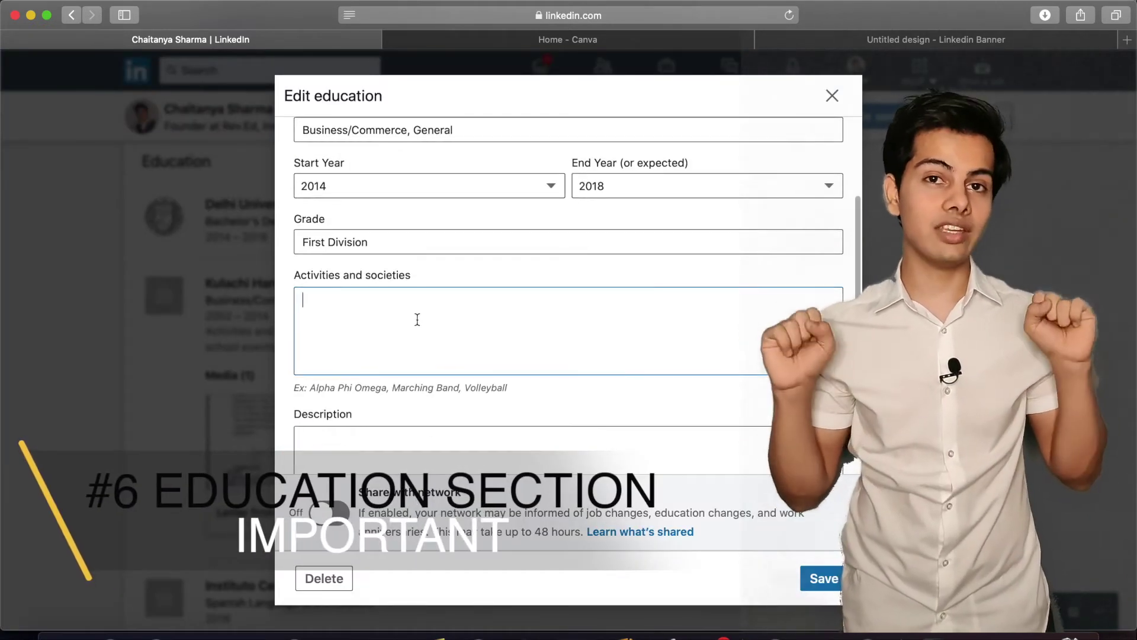
type("DEB SOC")
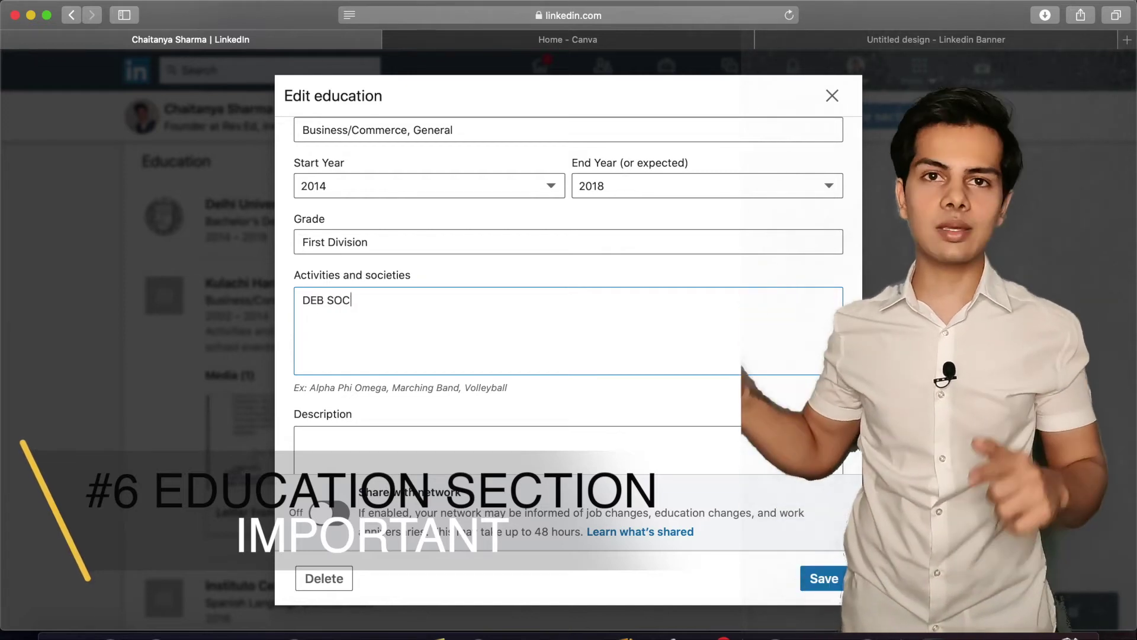
type("/FEST")
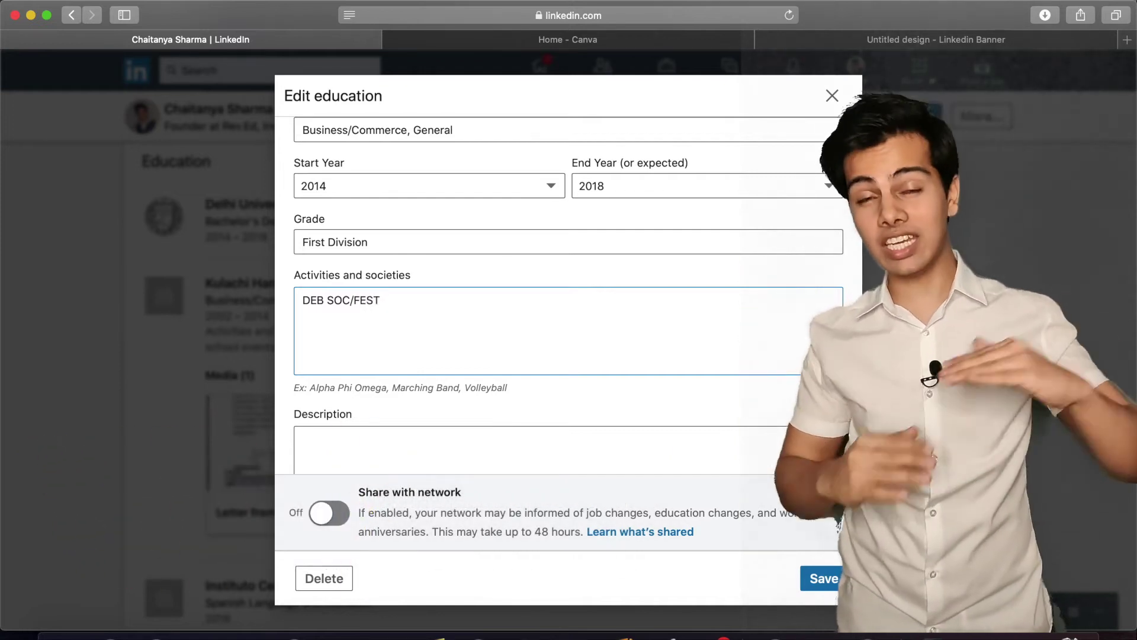
type(" OC/")
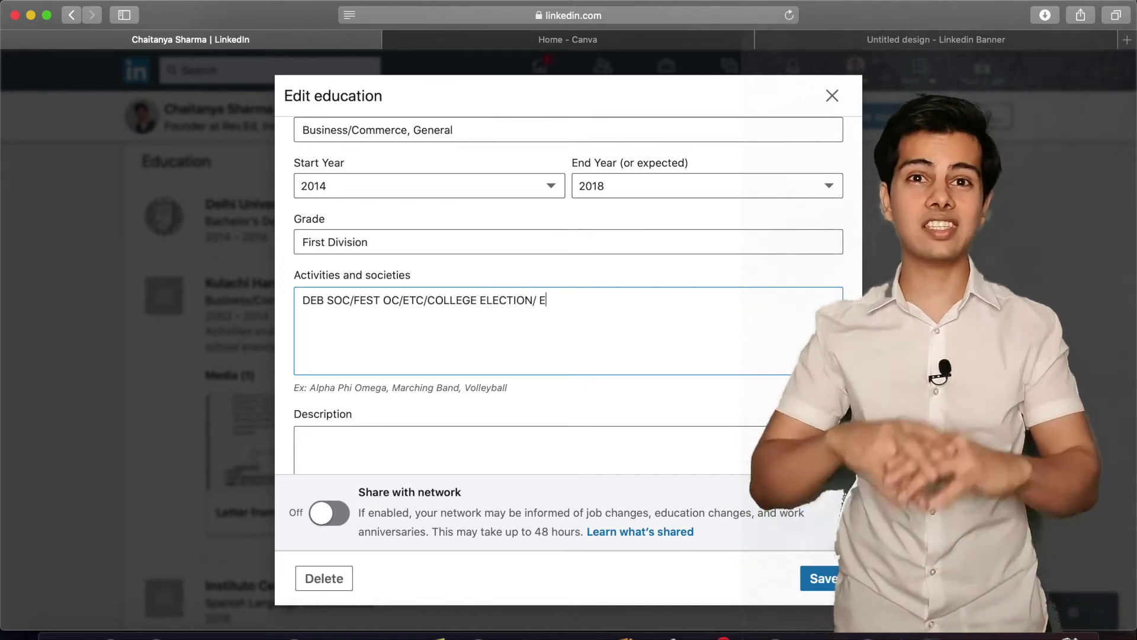
Extend the activities and societies text with "EVERYTHING THAT SHOWS YOUR COMPETENCE".
type("G THAT ")
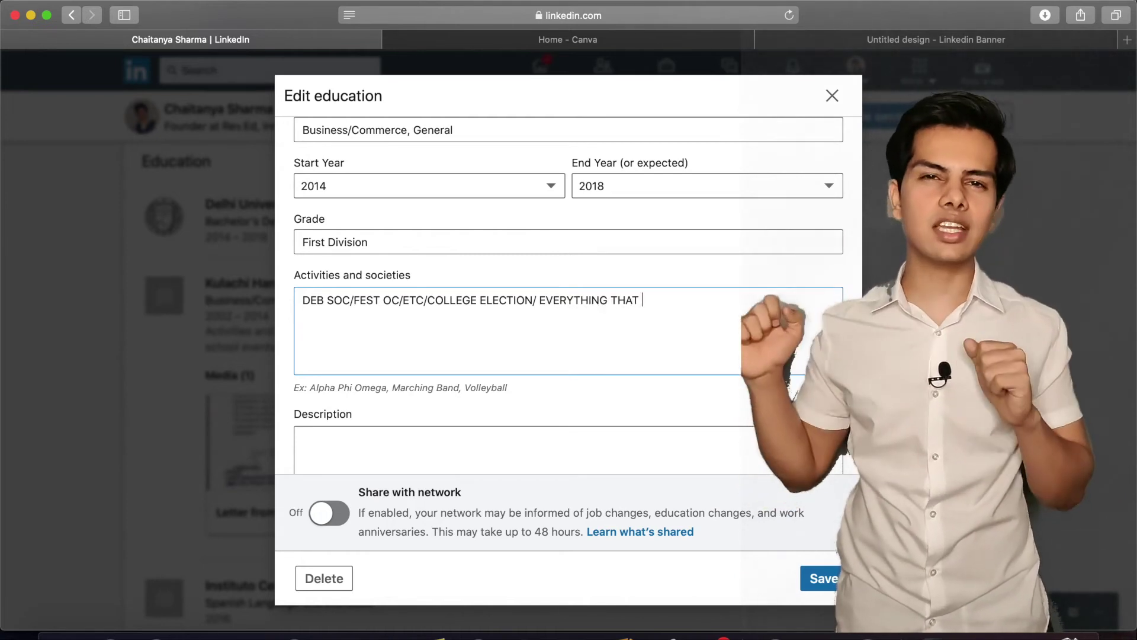
type("SHOWS ")
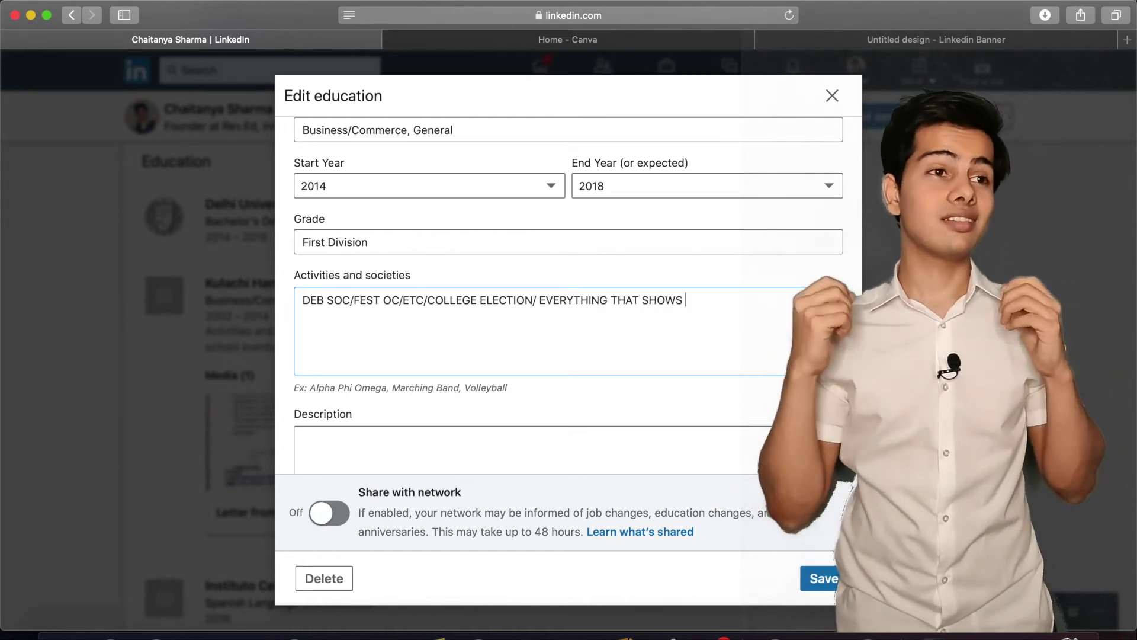
type("YOU")
key("BackSpace")
key("BackSpace")
key("BackSpace")
key("BackSpace")
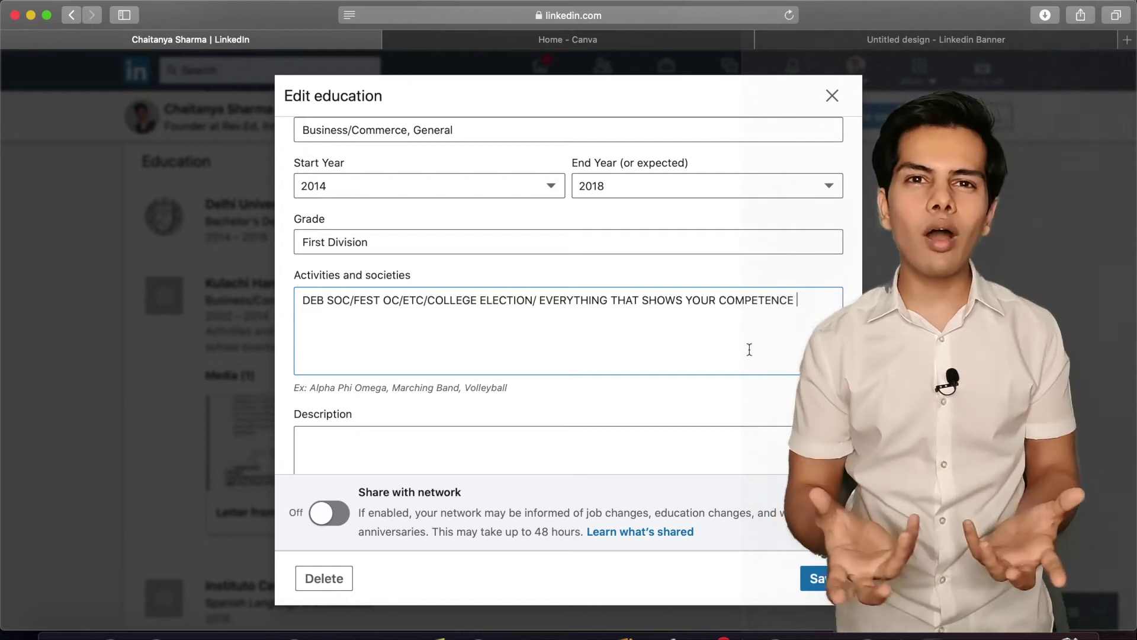
Highlight the drafted activities text and discard the changes to the Delhi University education entry.
left_click_drag(804, 305, 299, 300)
left_click(832, 95)
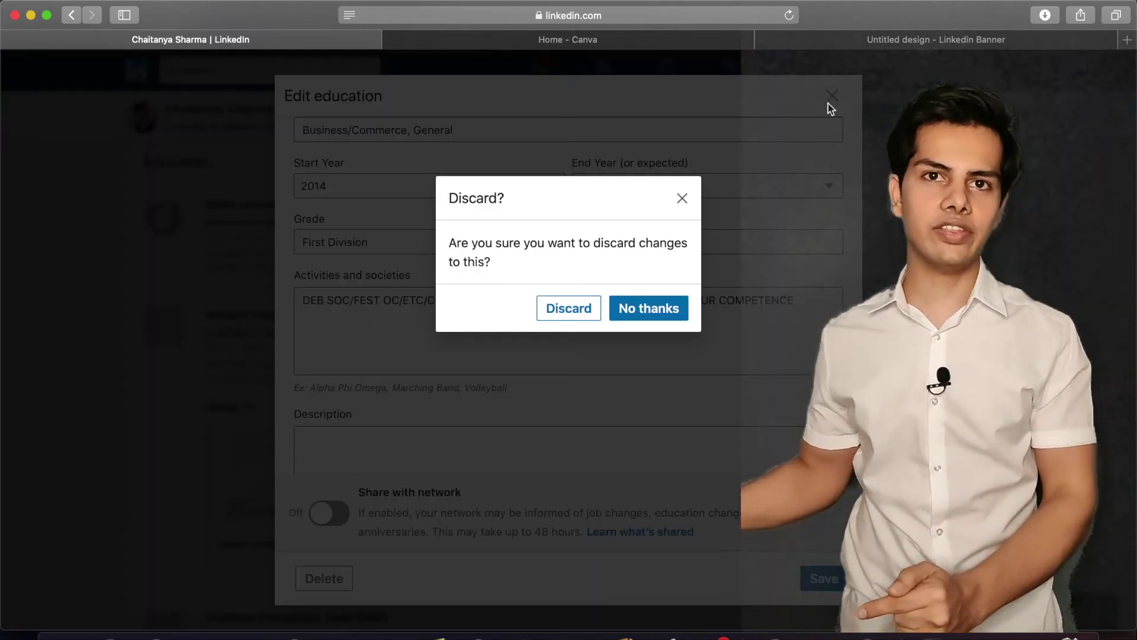
left_click(557, 309)
Expand the full Skills & Endorsements list and view it down to the Other Skills category.
scroll(279, 349, "down", 7)
left_click(436, 391)
scroll(434, 397, "down", 5)
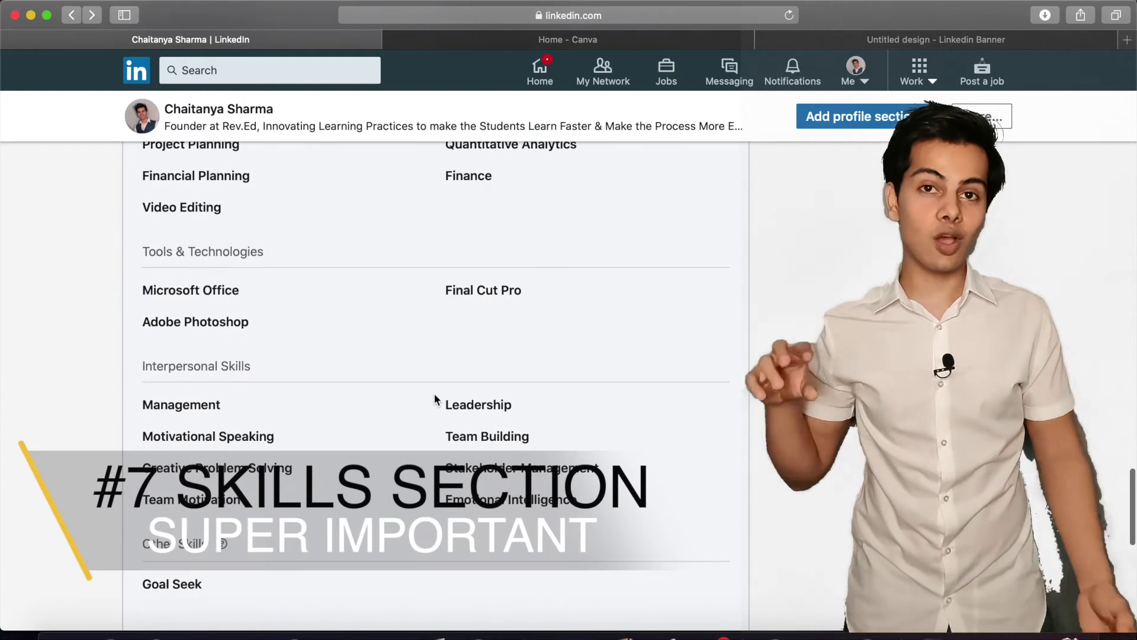
Examine the featured top skills and the Industry Knowledge, Tools & Technologies and Interpersonal Skills groups in Skills & Endorsements.
scroll(435, 393, "up", 6)
scroll(435, 398, "up", 2)
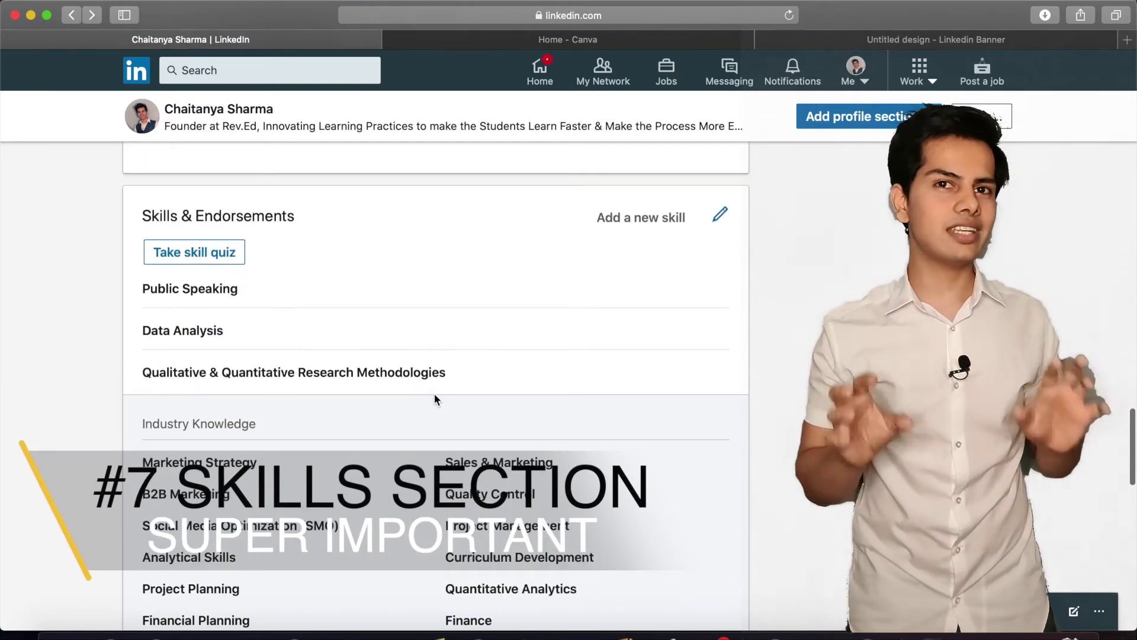
scroll(435, 398, "down", 2)
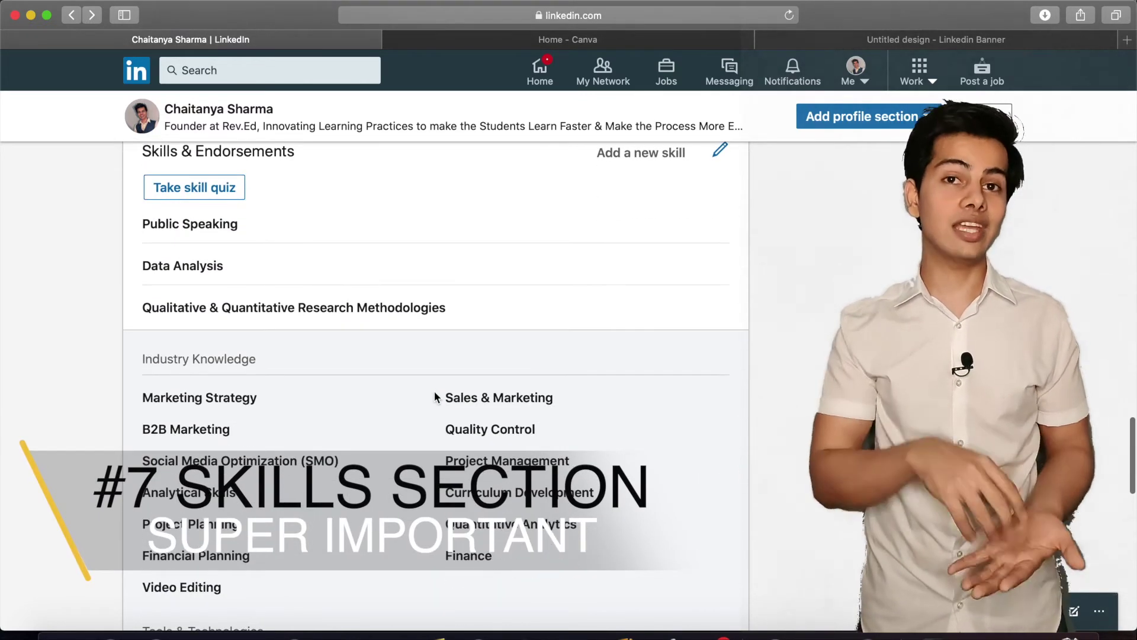
scroll(436, 397, "down", 1)
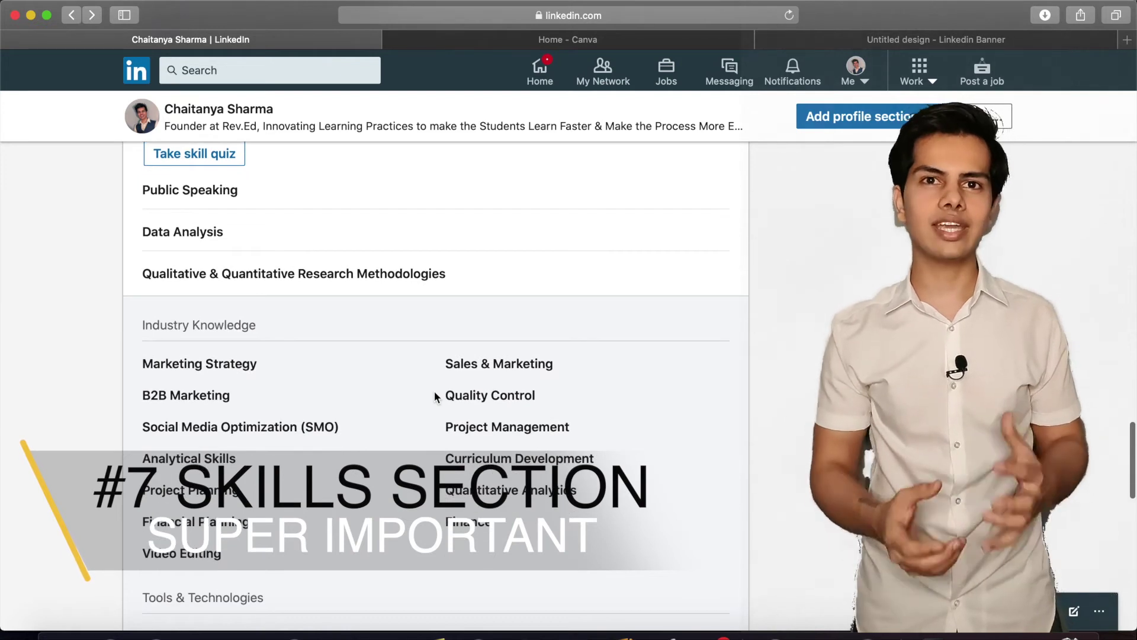
scroll(435, 396, "down", 6)
scroll(435, 395, "down", 2)
scroll(434, 396, "up", 6)
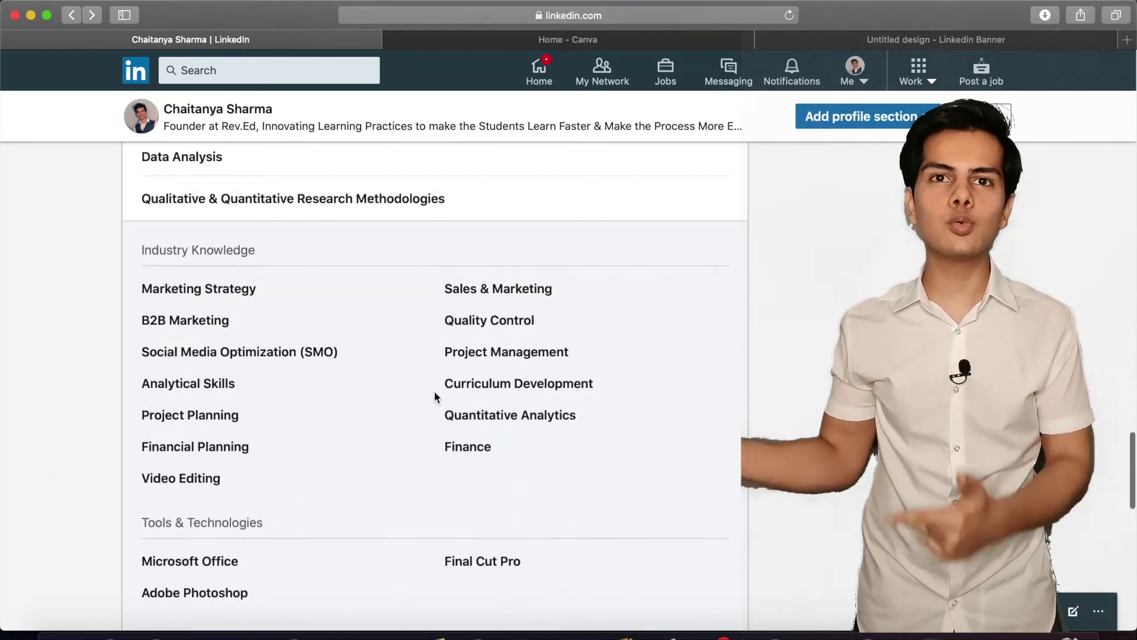
scroll(434, 396, "up", 5)
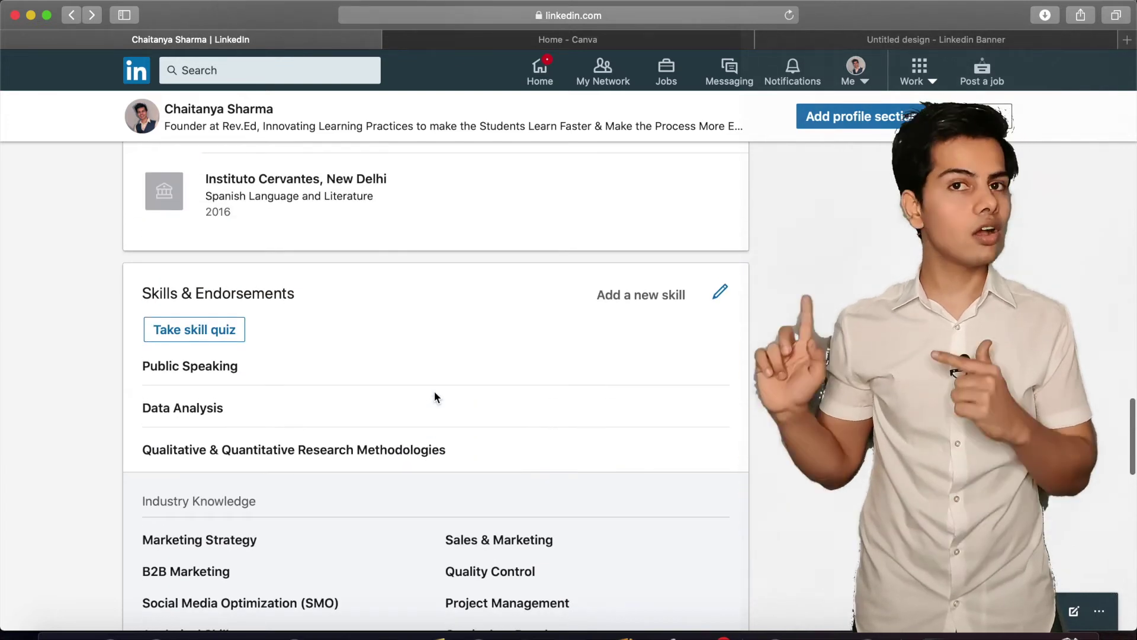
scroll(435, 394, "down", 2)
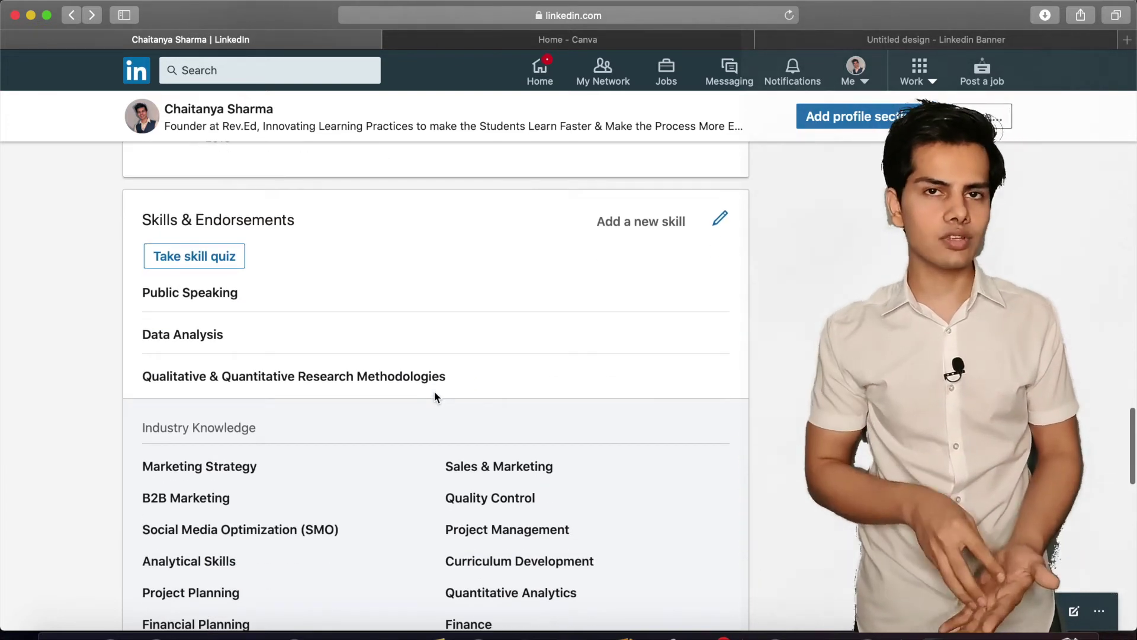
scroll(435, 394, "down", 2)
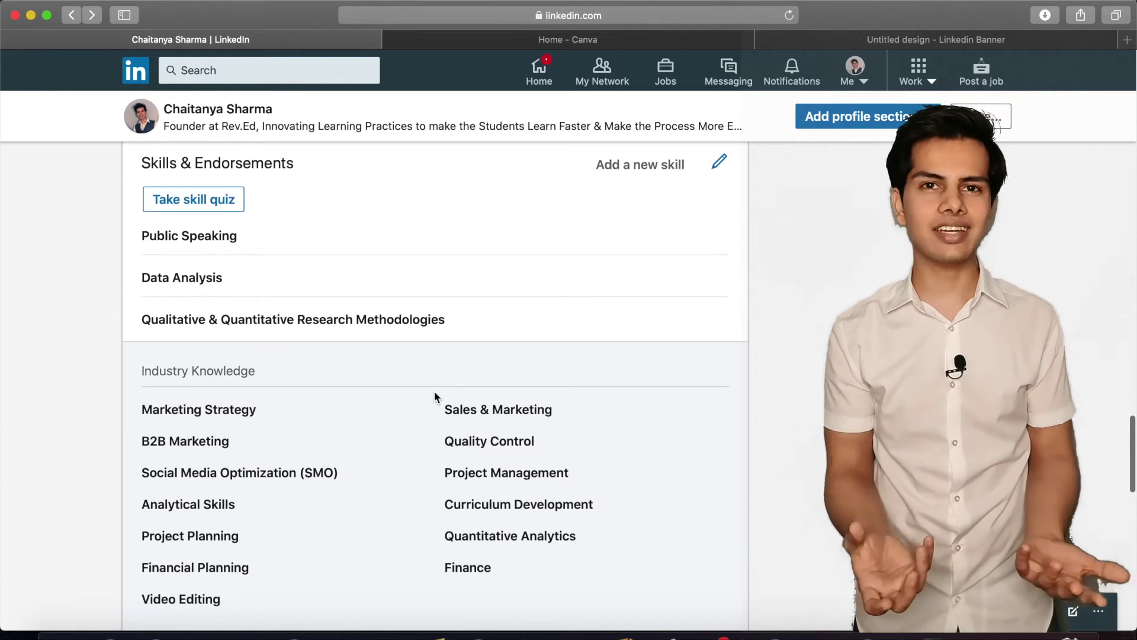
scroll(435, 391, "up", 1)
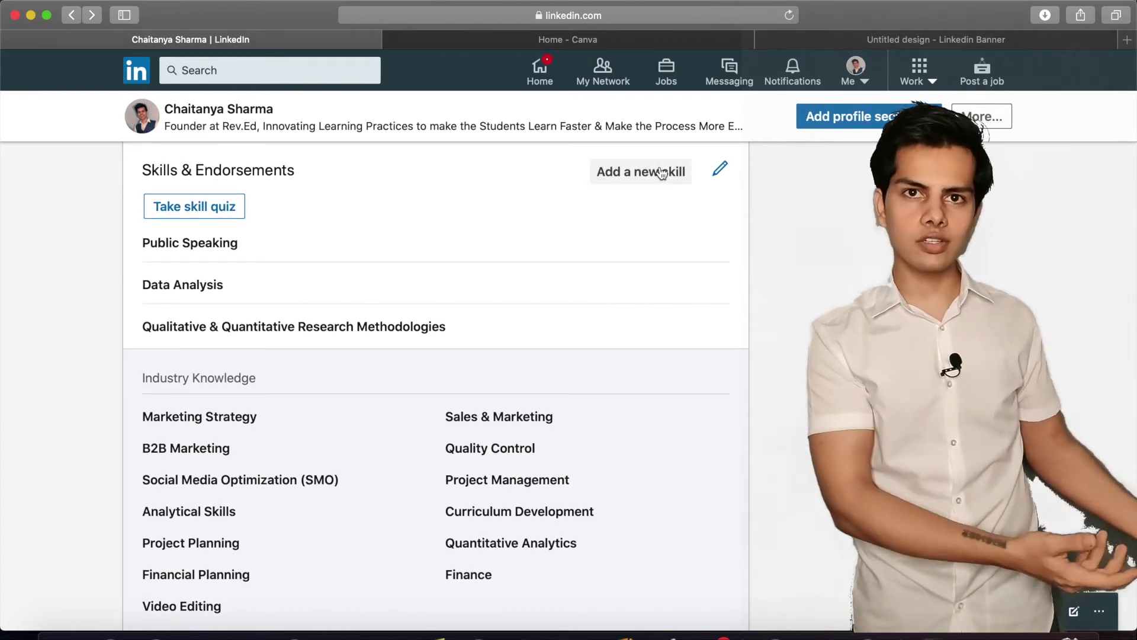
Start adding a new skill, search for "A" and browse the suggested skills.
left_click(662, 173)
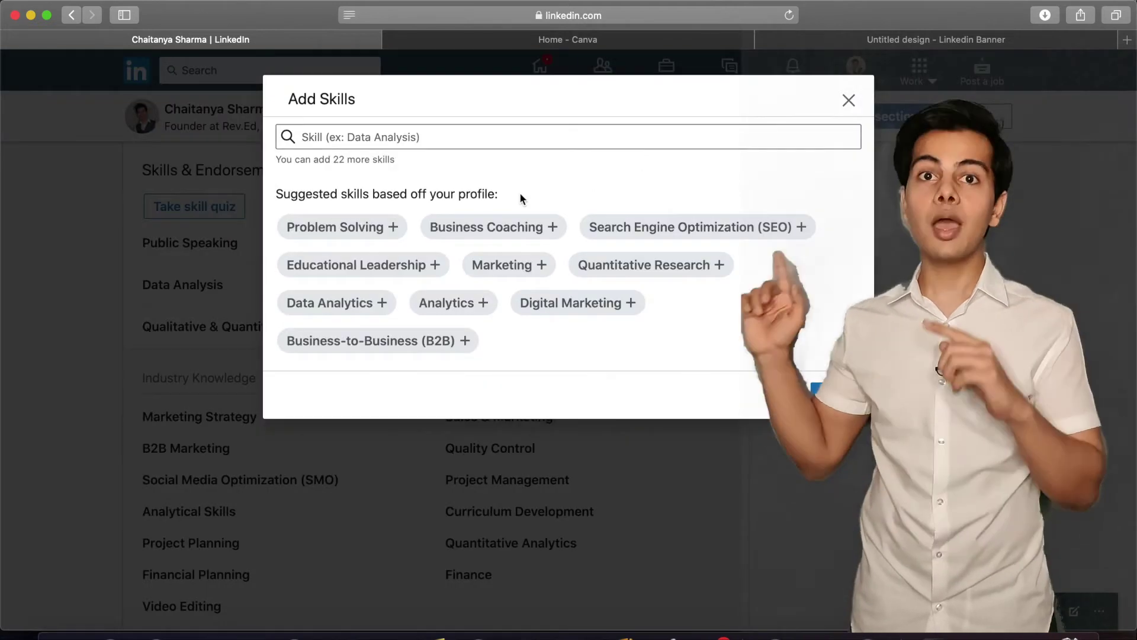
type("A")
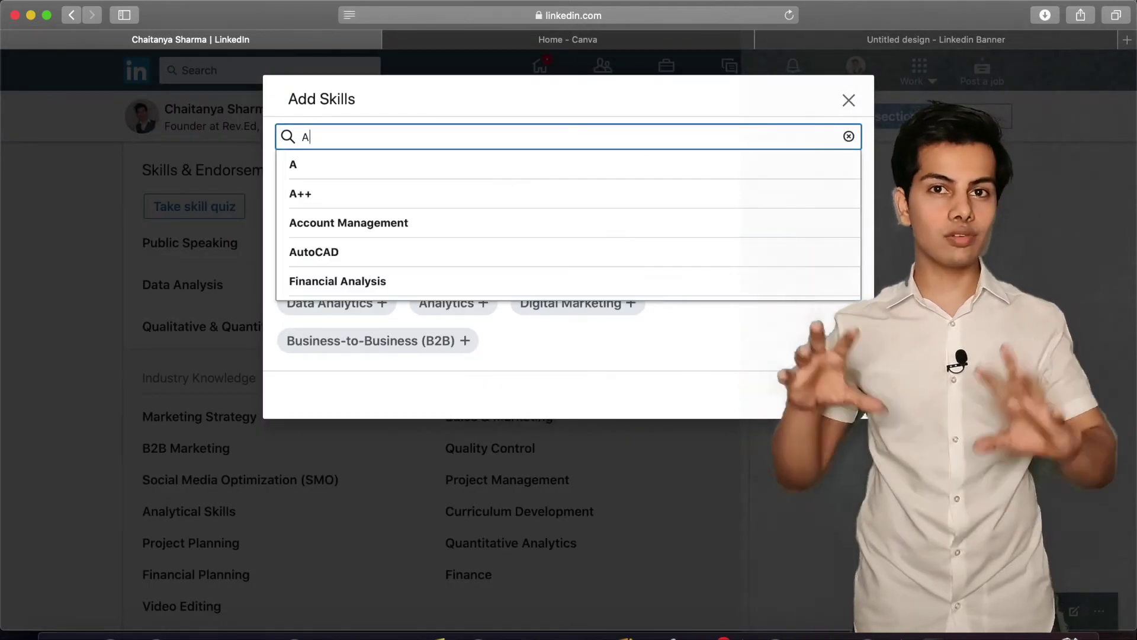
scroll(445, 219, "down", 5)
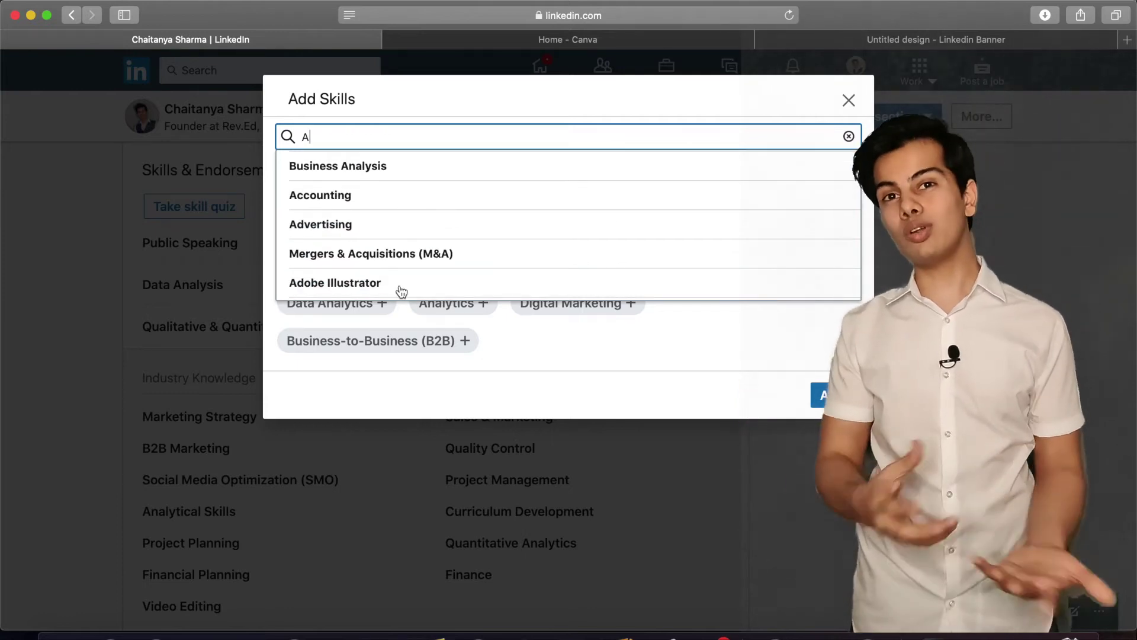
scroll(401, 291, "down", 2)
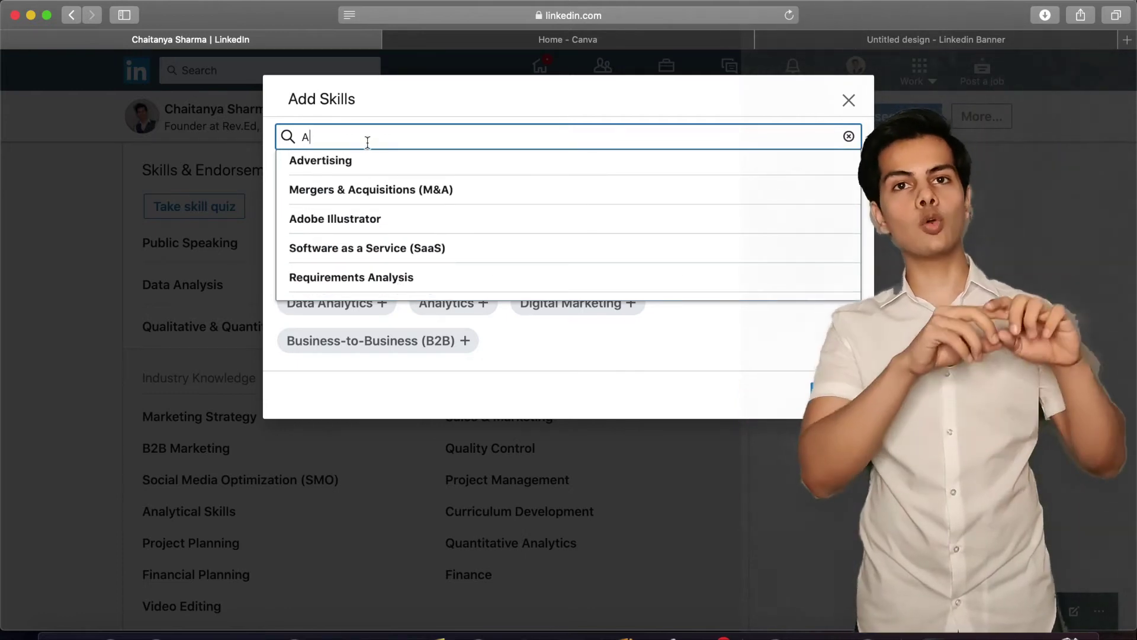
Replace the skill search with "B" and browse the suggested skills.
key("BackSpace")
type("B")
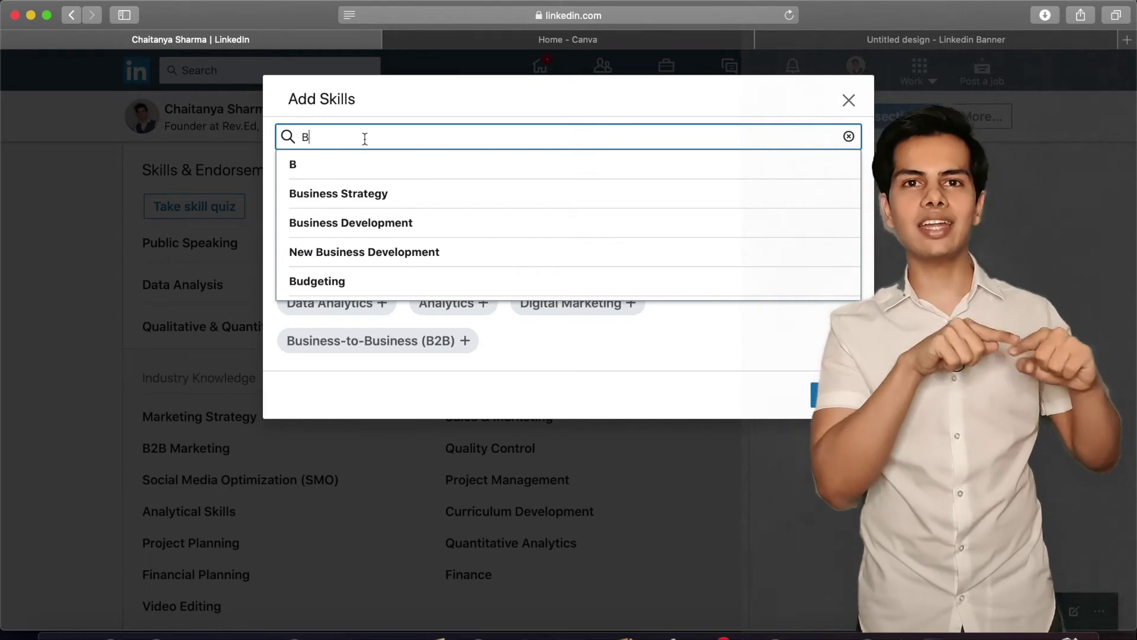
scroll(374, 201, "down", 5)
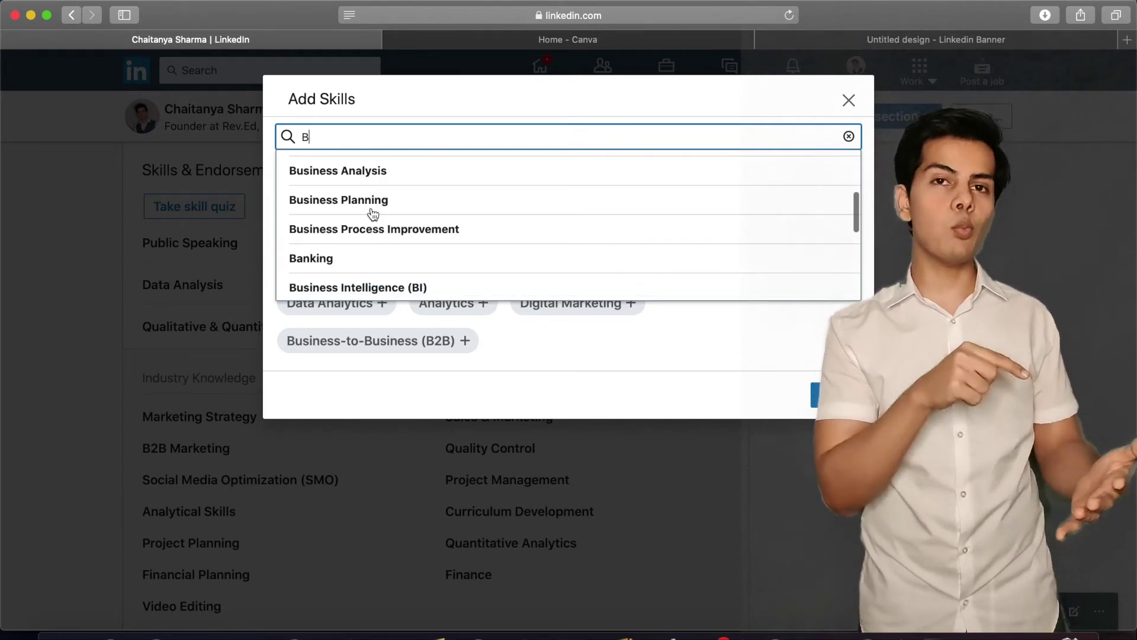
scroll(373, 214, "down", 3)
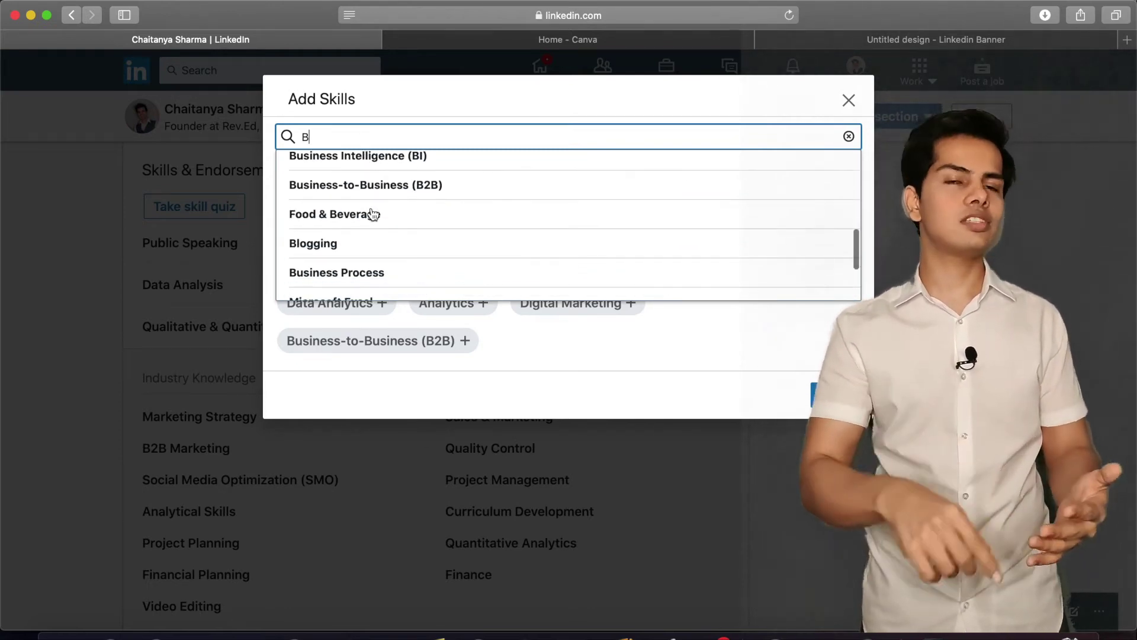
scroll(372, 204, "up", 8)
Search the skills for "C", browse the suggestions, and clear the search and close Add Skills without adding any.
key("BackSpace")
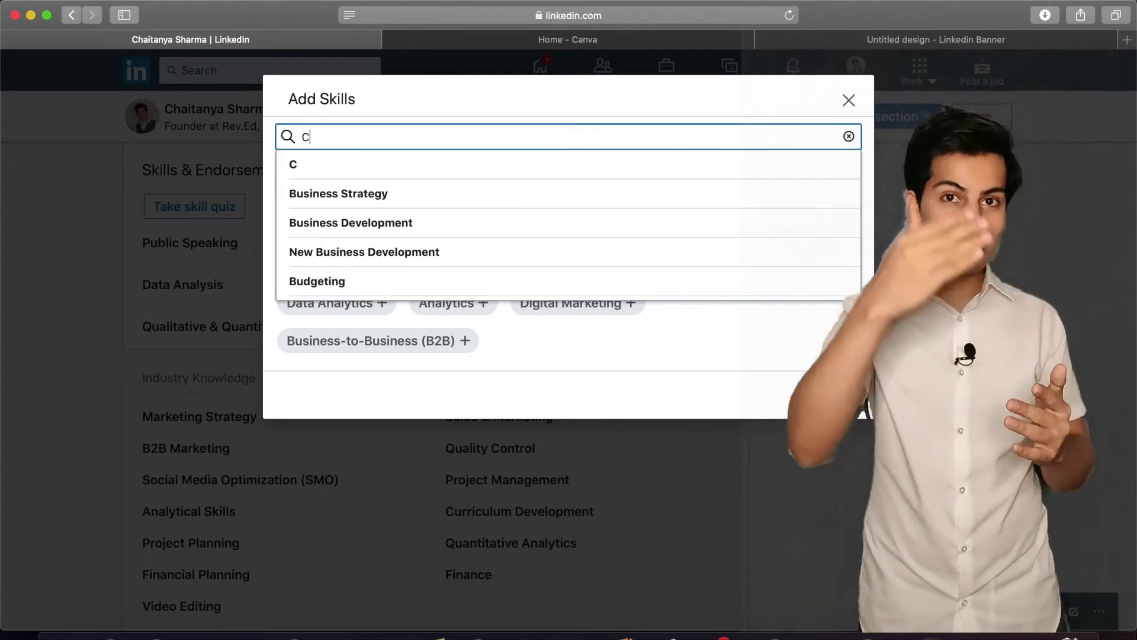
type("C")
scroll(346, 194, "down", 5)
scroll(351, 197, "down", 2)
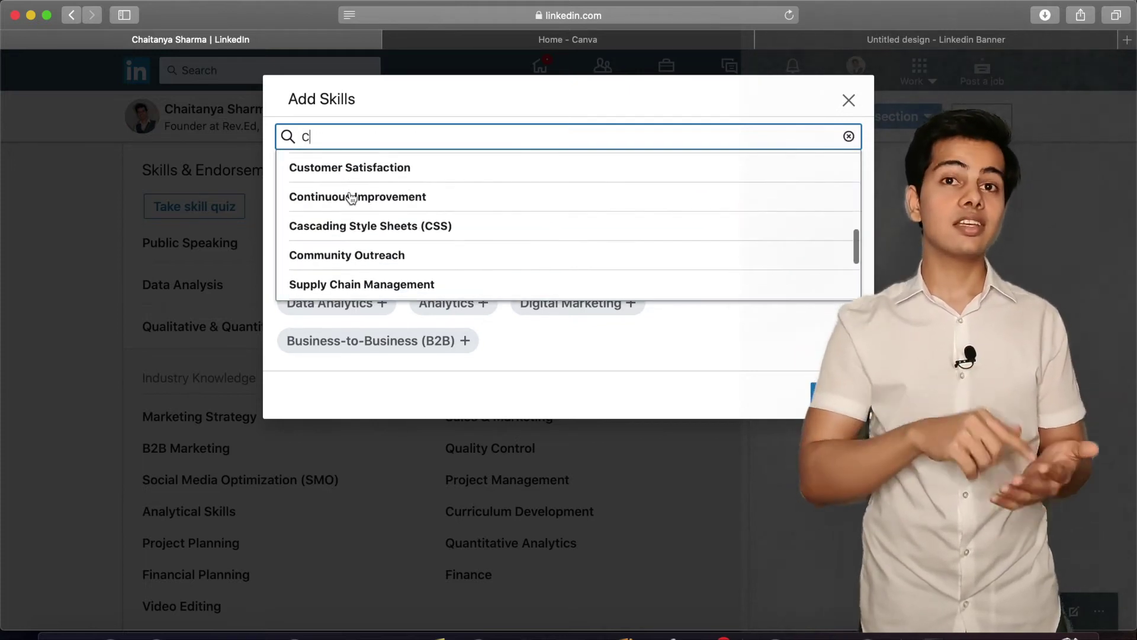
scroll(351, 197, "up", 5)
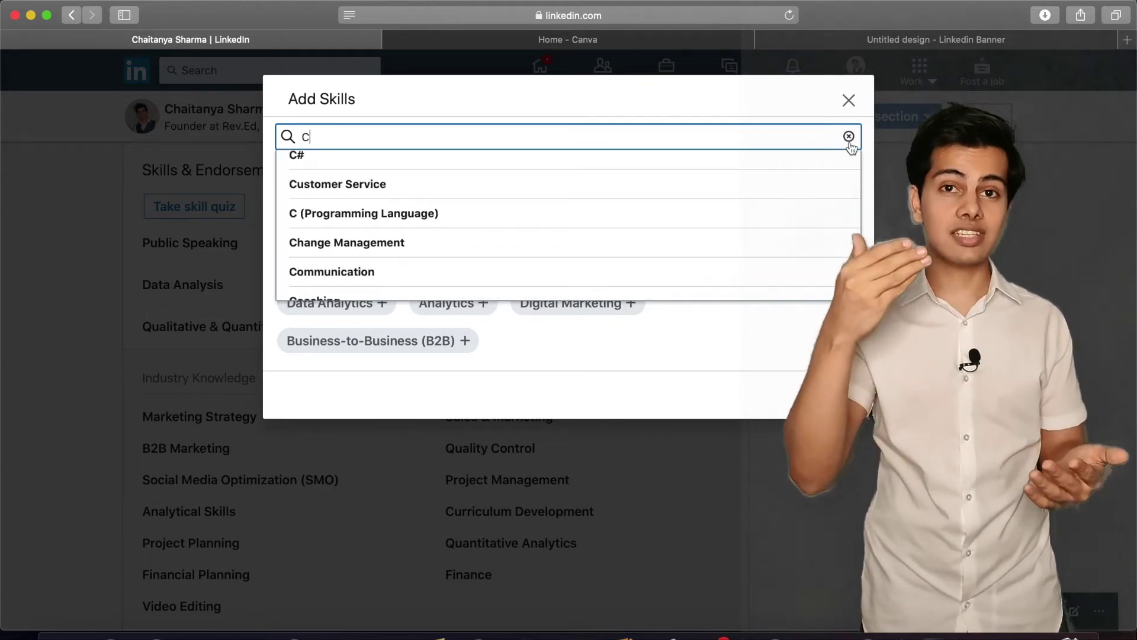
left_click(850, 139)
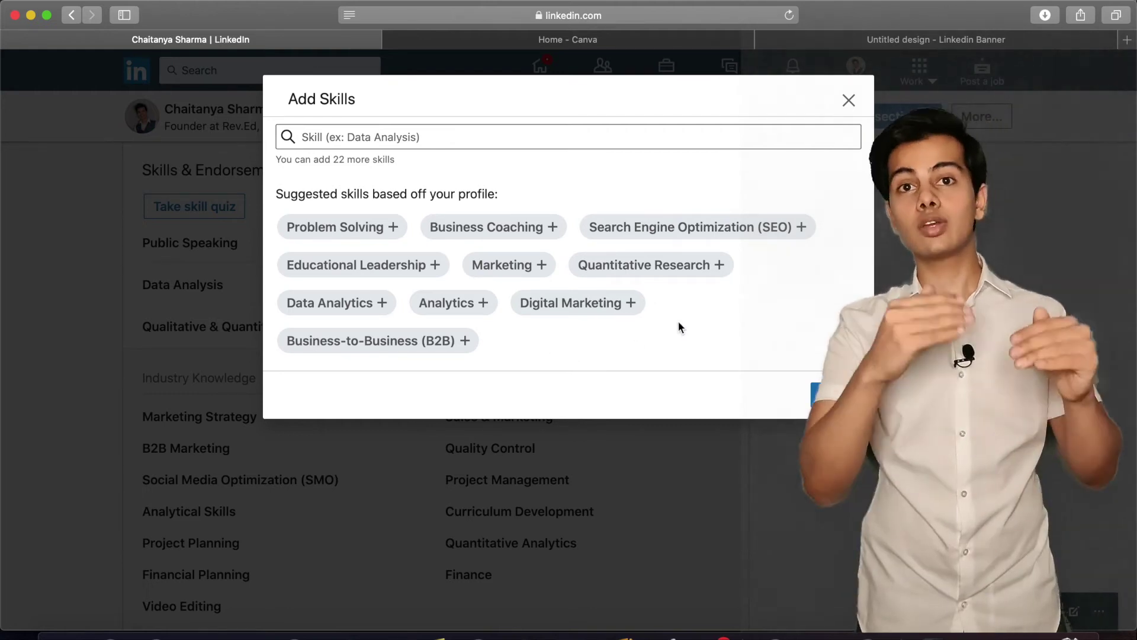
left_click(848, 100)
Enter "SOMEONE WHO IS WORKING WHERE YOU WANT" in the LinkedIn search, and clear and close the search without running it.
left_click(237, 75)
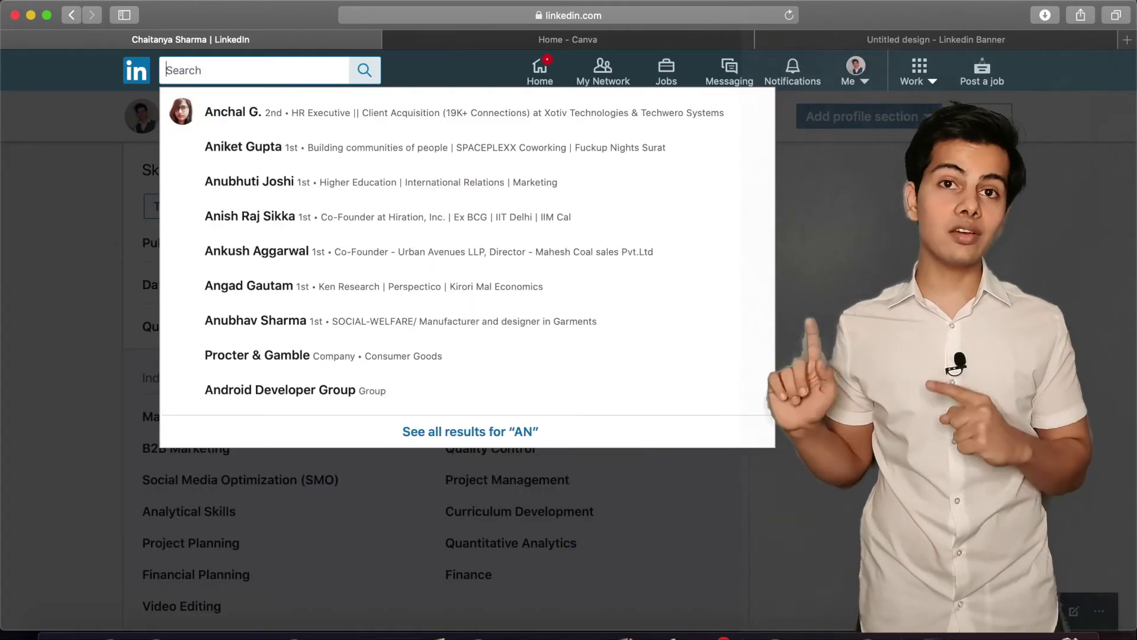
type("SOMEONE WHO I")
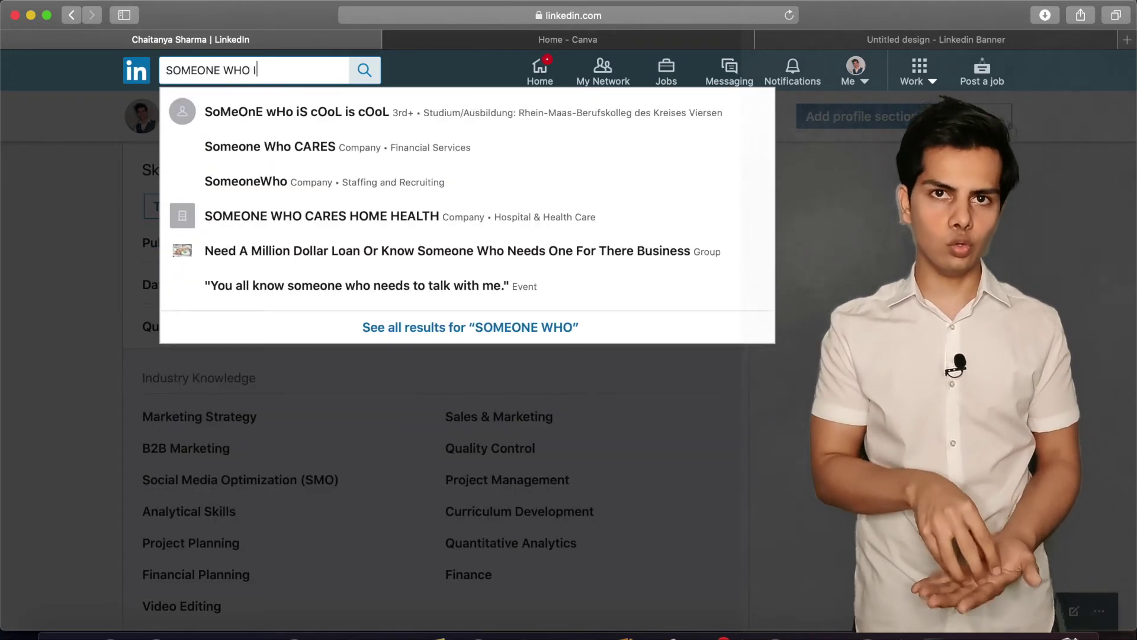
type("S WORKING")
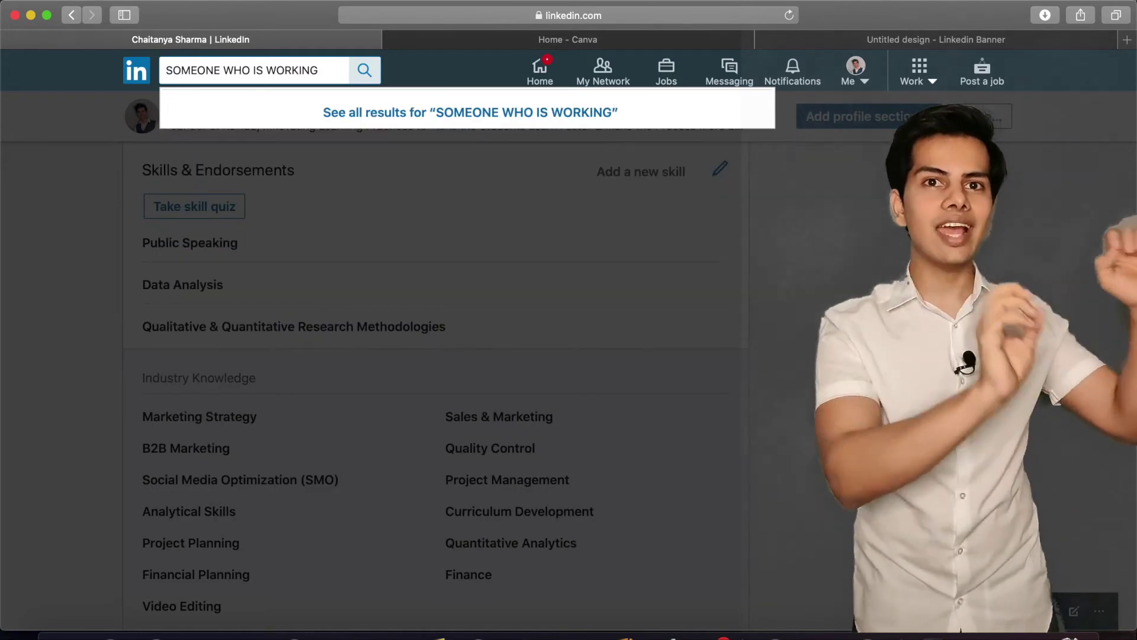
type(" WHERE YOU WANT")
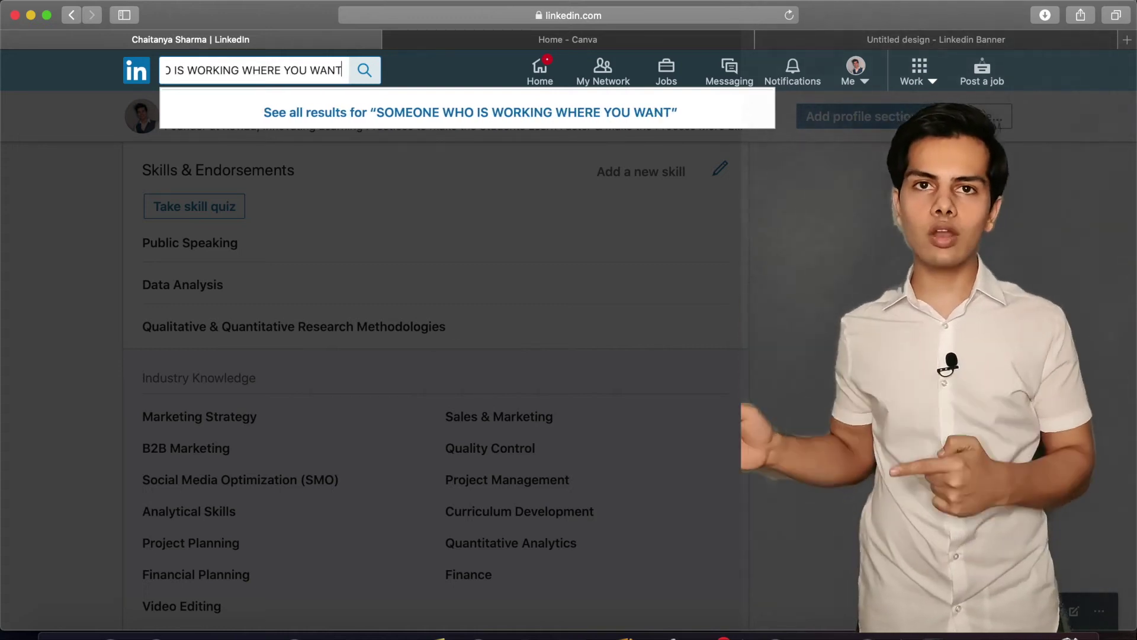
key("super+a")
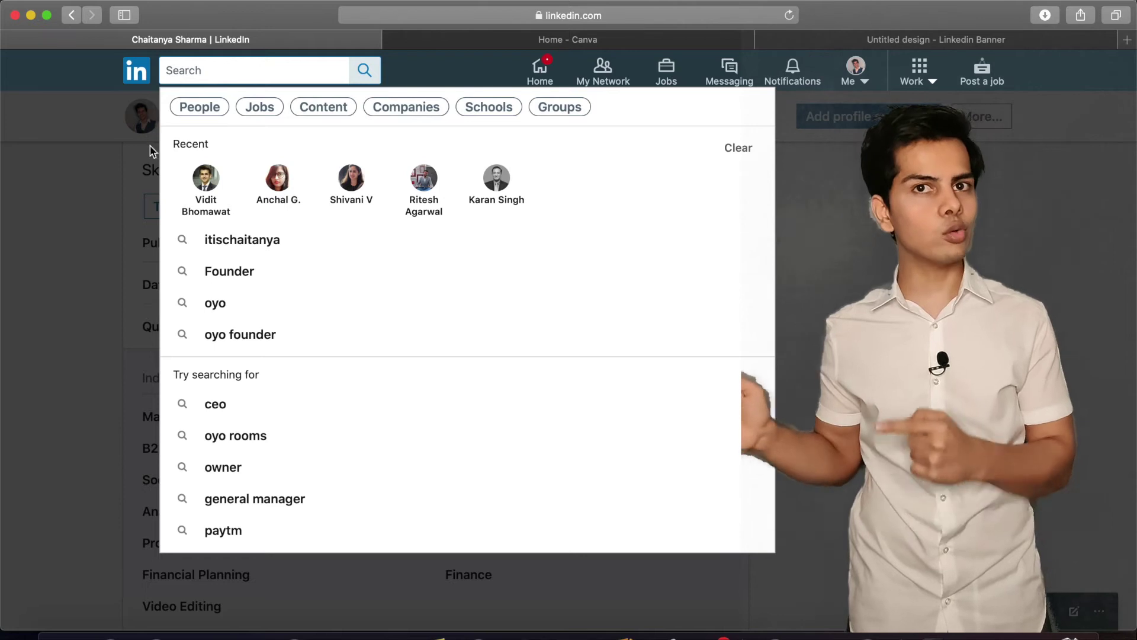
left_click(47, 242)
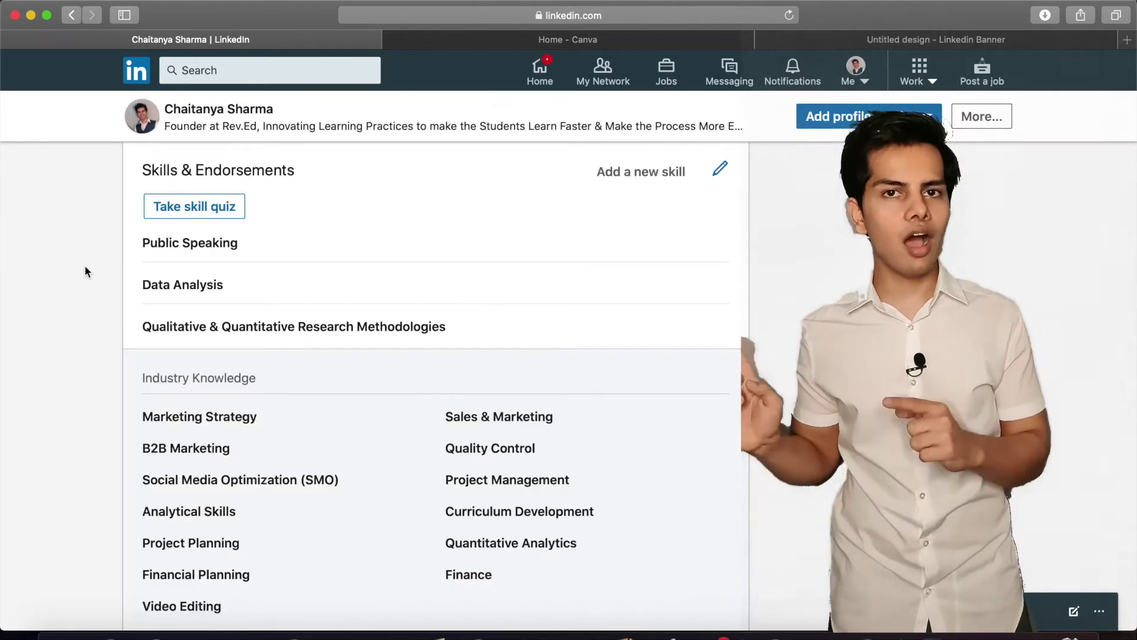
Review the skill groups down to Other Skills and collapse the Skills & Endorsements list to the featured top skills.
scroll(86, 267, "down", 3)
scroll(87, 269, "down", 3)
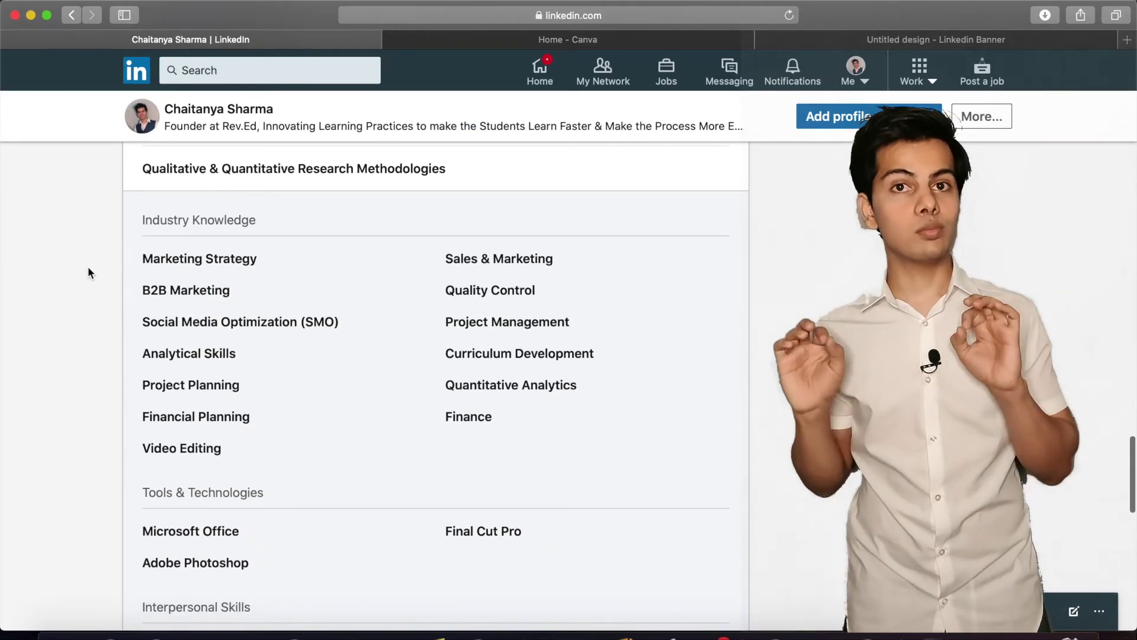
scroll(89, 272, "down", 10)
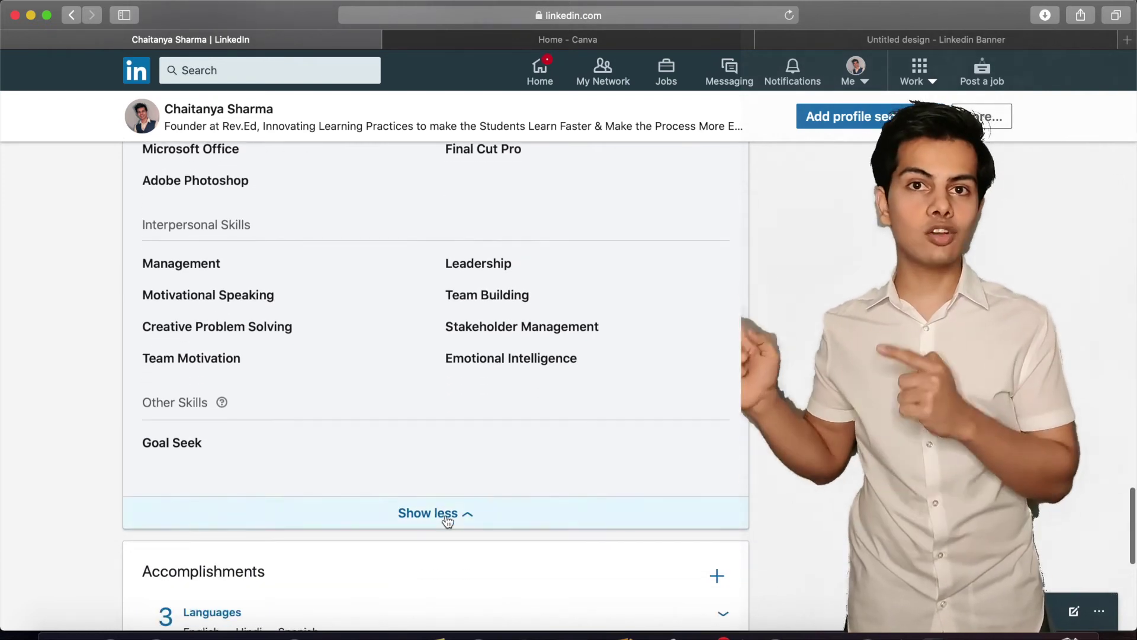
left_click(443, 519)
scroll(176, 370, "up", 9)
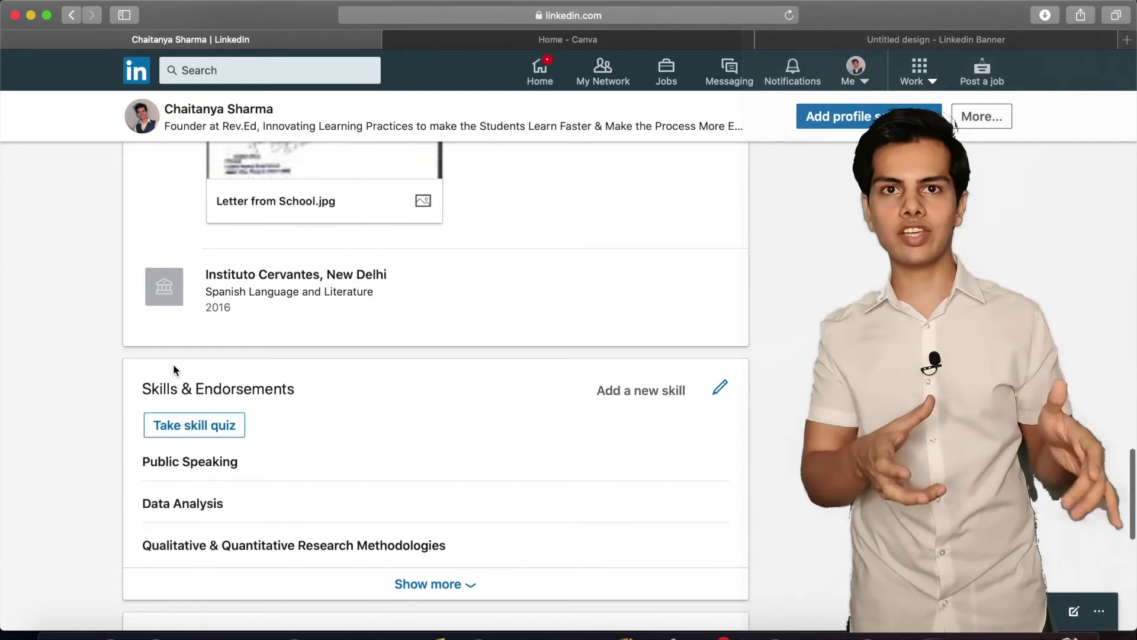
Expand Languages under Accomplishments to view the proficiency levels, and check which accomplishment types can be added without choosing one.
scroll(173, 364, "down", 2)
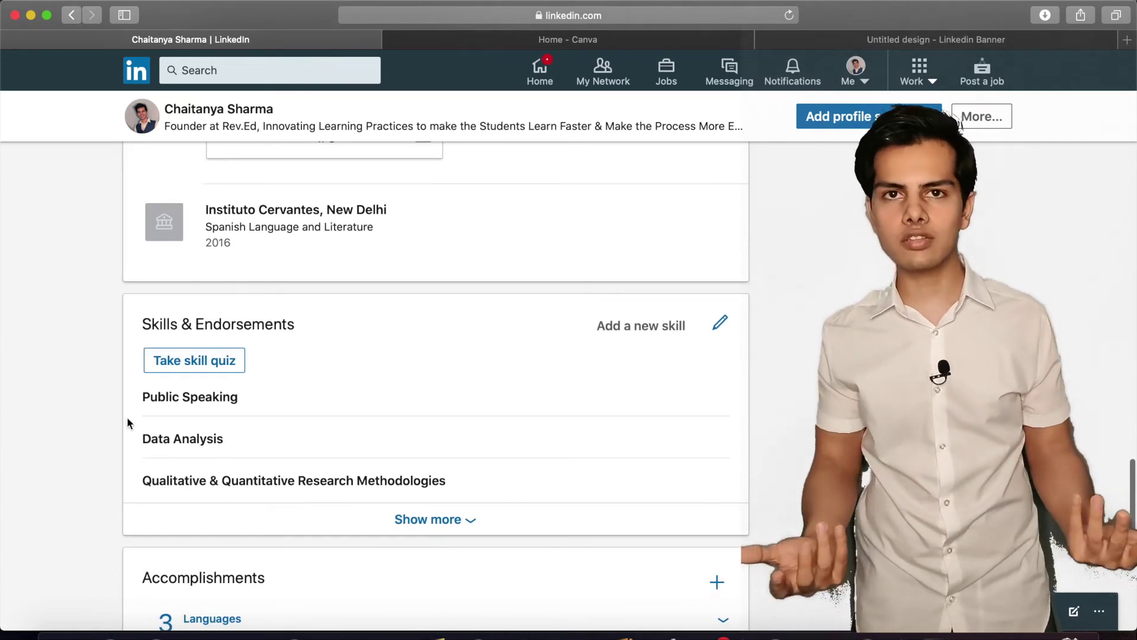
scroll(89, 435, "down", 2)
scroll(88, 432, "down", 3)
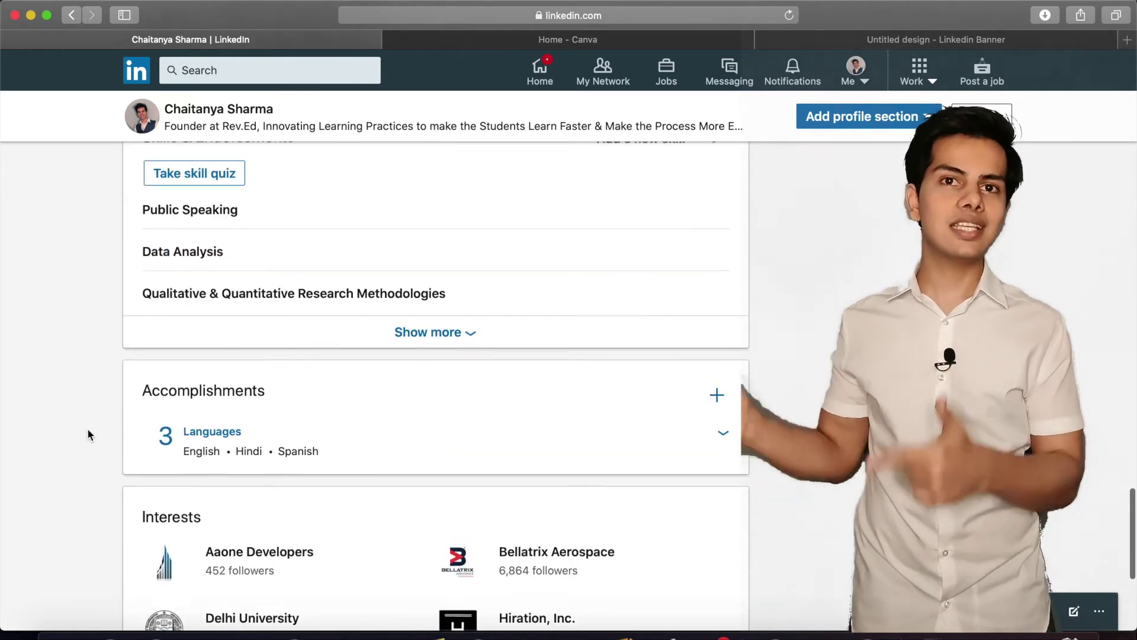
scroll(87, 428, "up", 1)
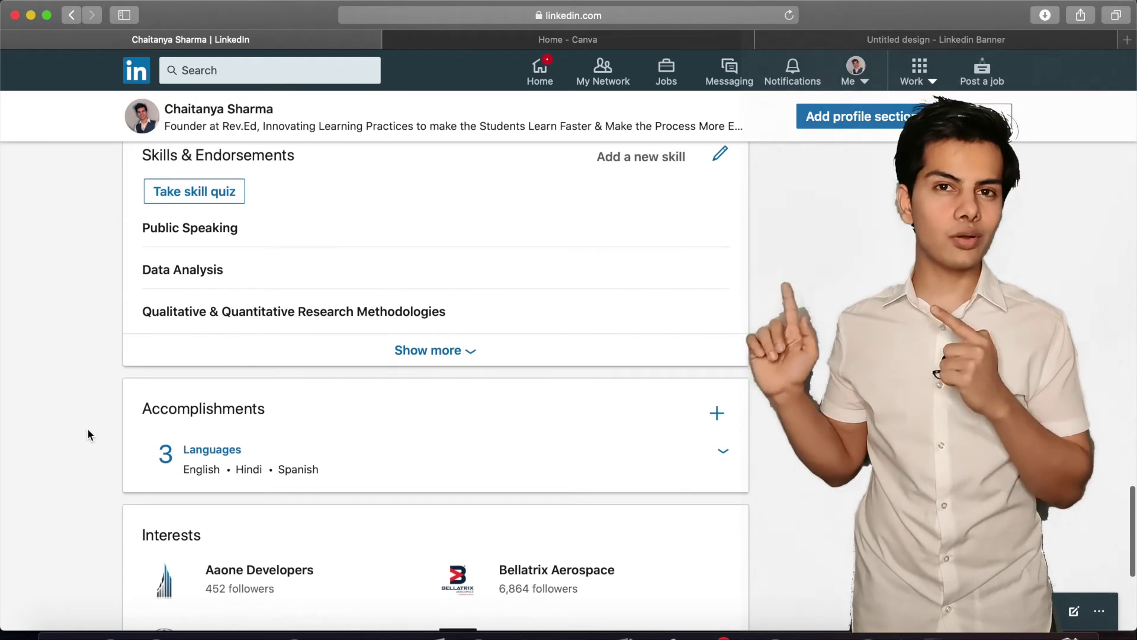
left_click(715, 459)
scroll(757, 468, "down", 3)
scroll(758, 468, "up", 1)
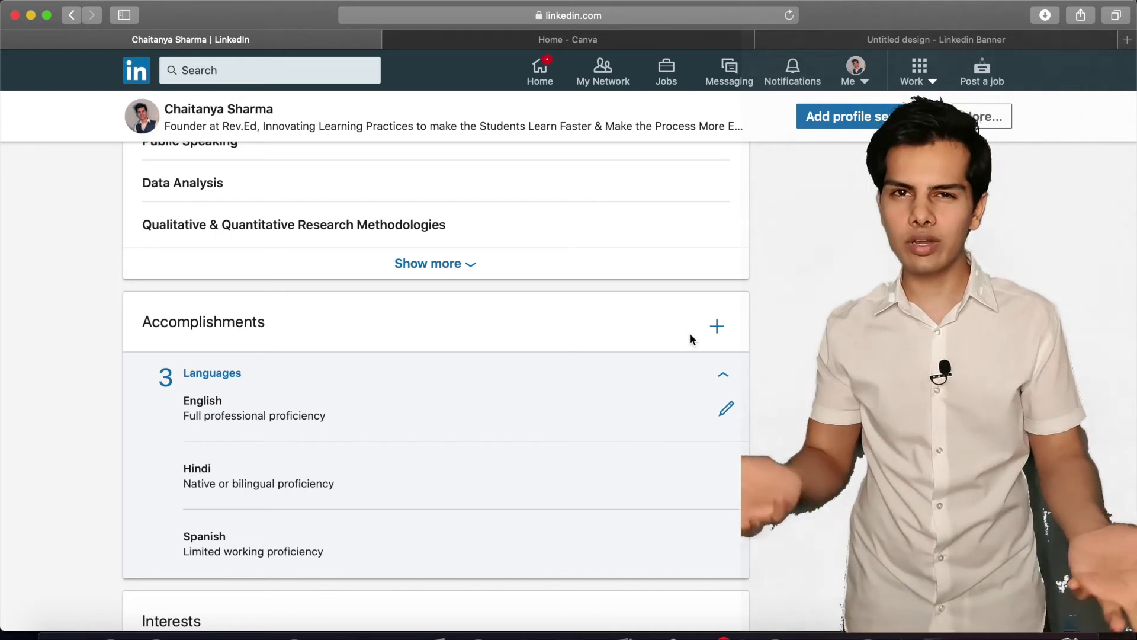
left_click(717, 328)
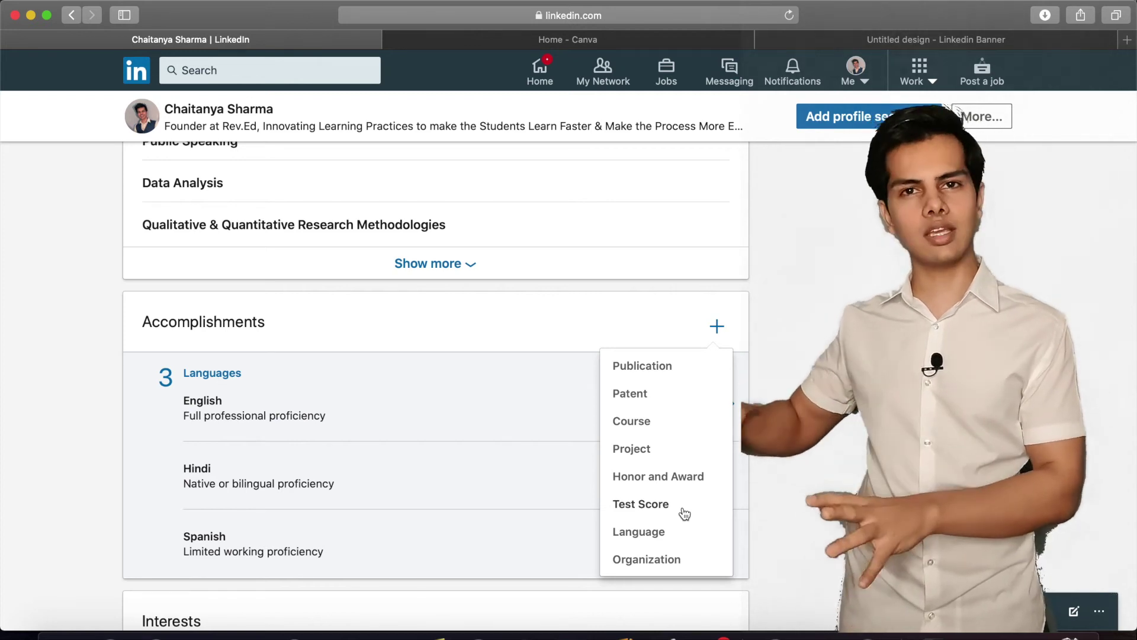
left_click(498, 453)
Open the public profile and URL settings to view the custom URL option, and close them to return to the profile.
scroll(497, 453, "up", 15)
scroll(497, 450, "up", 10)
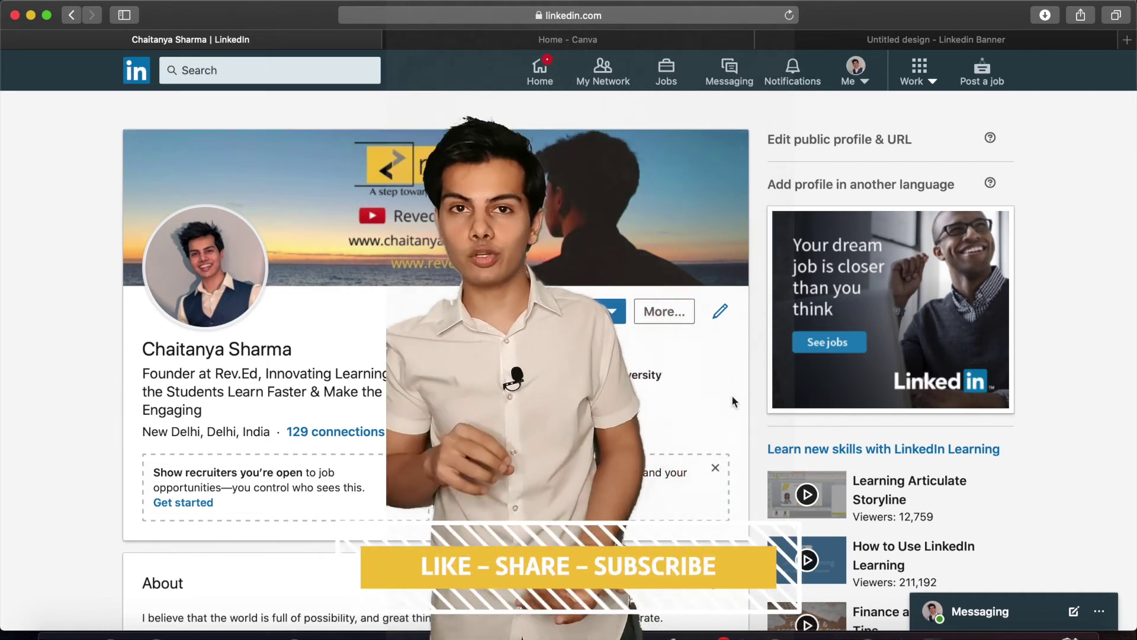
left_click(885, 141)
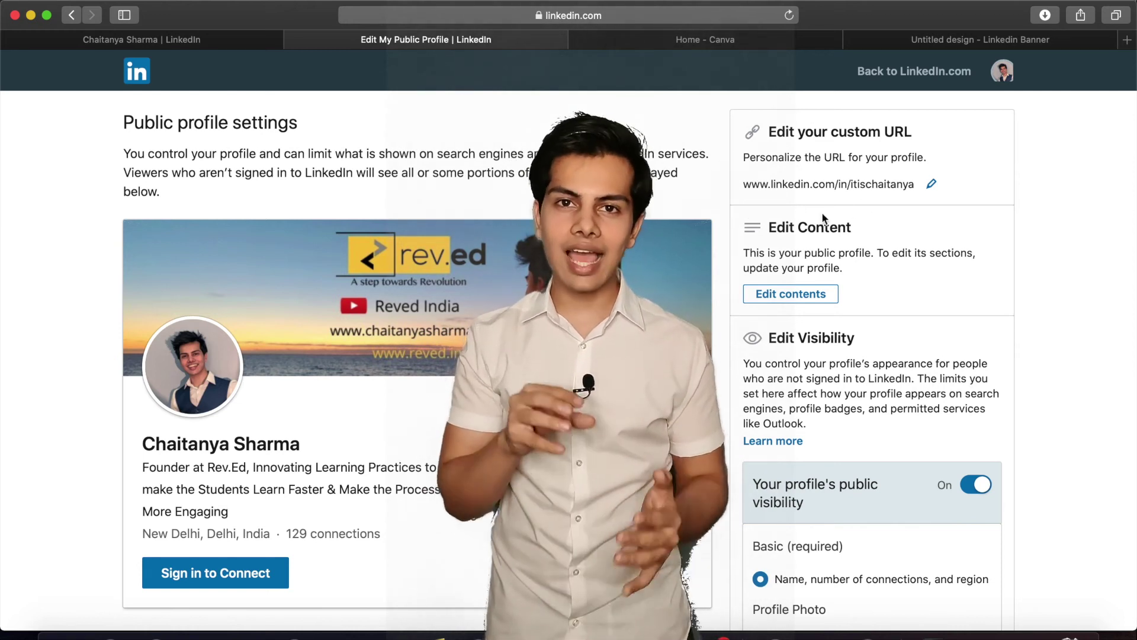
left_click(294, 39)
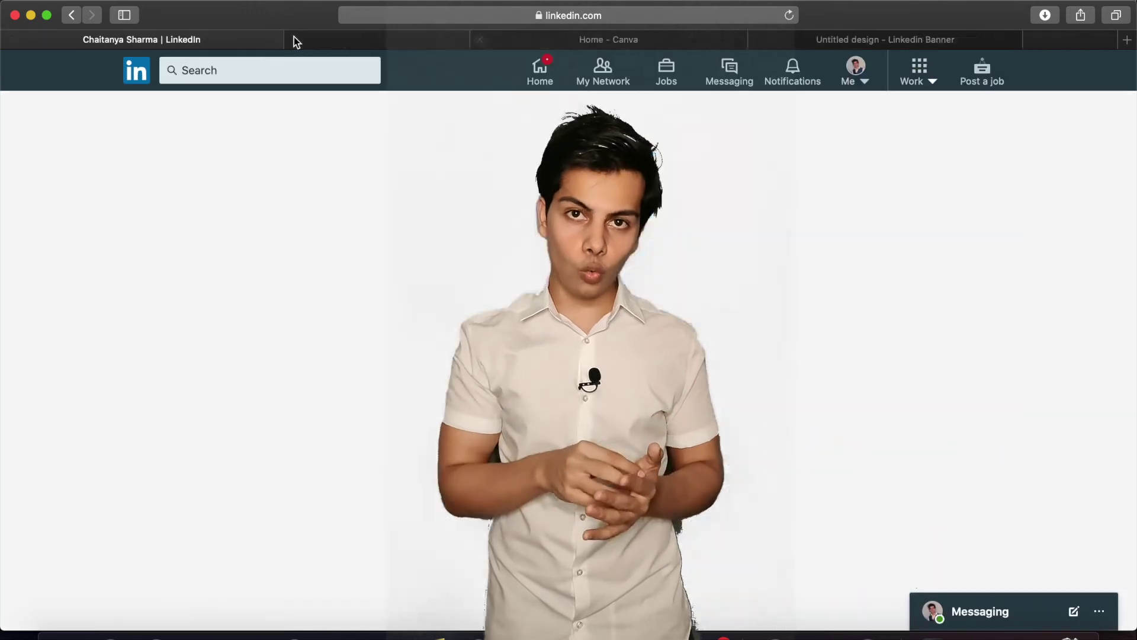
View the CV from the Featured section in full screen, close it and return to the profile's header.
scroll(406, 200, "down", 7)
scroll(406, 200, "down", 5)
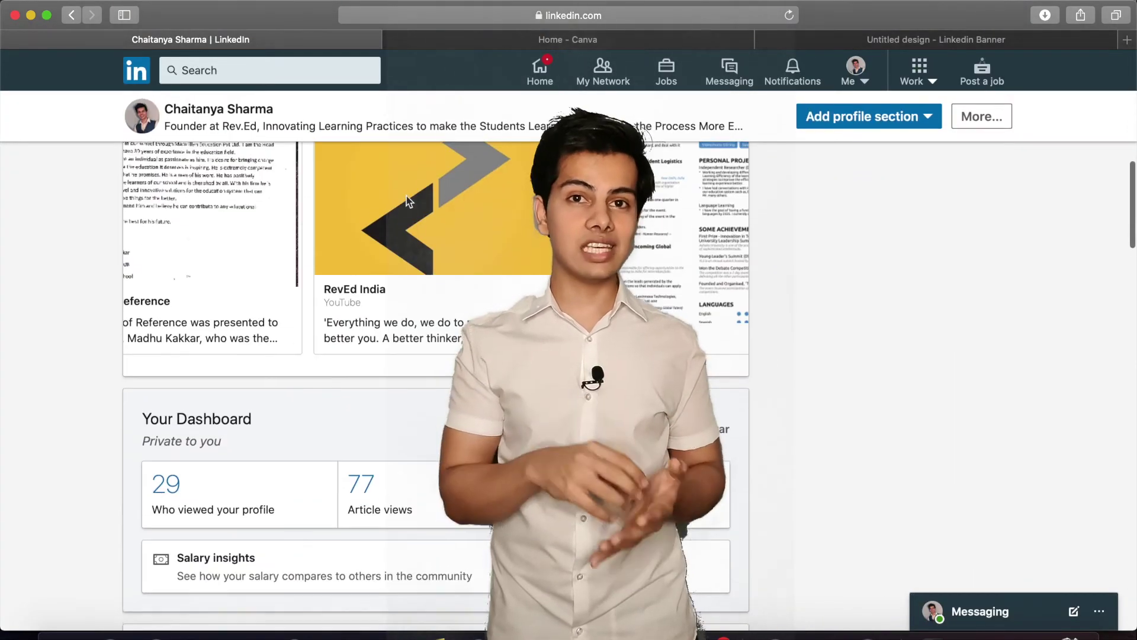
left_click(737, 225)
mouse_move(915, 157)
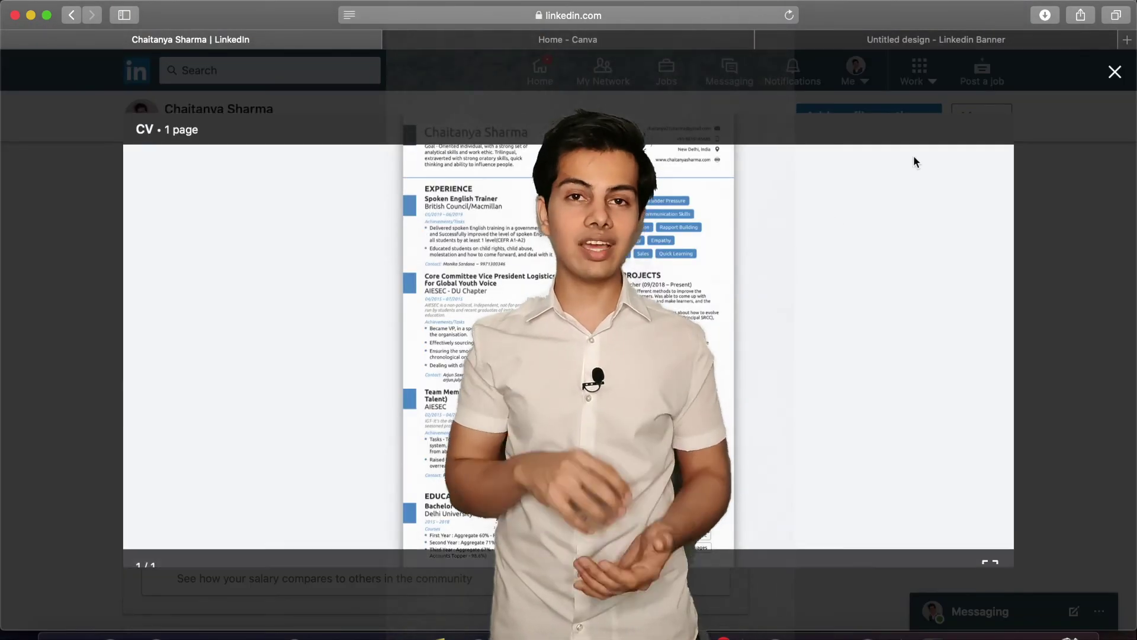
left_click(987, 552)
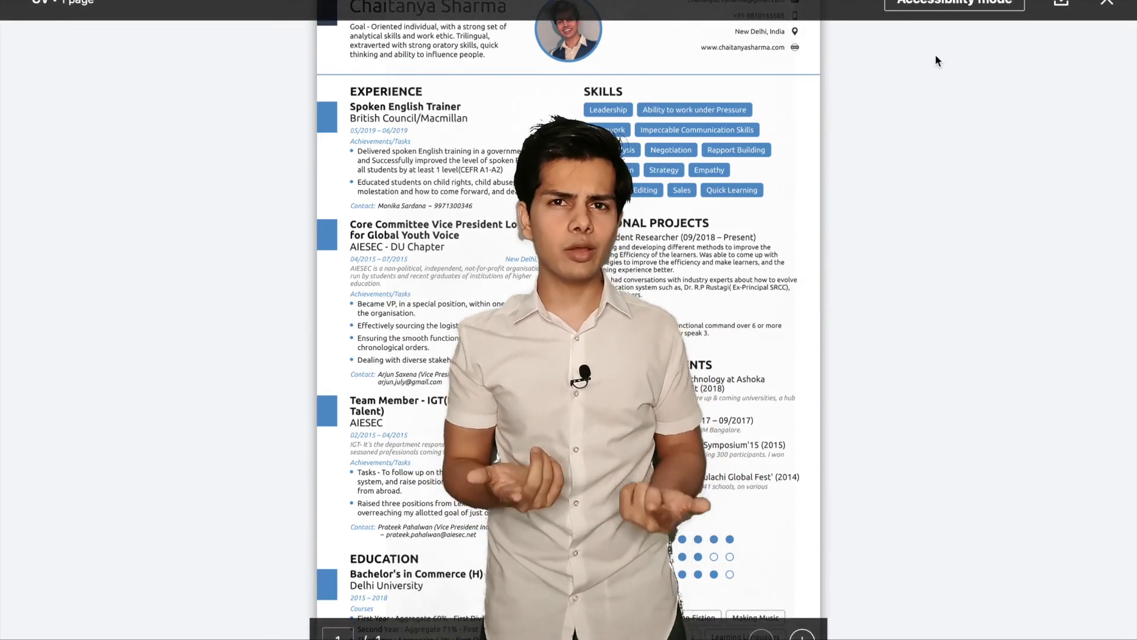
left_click(1061, 7)
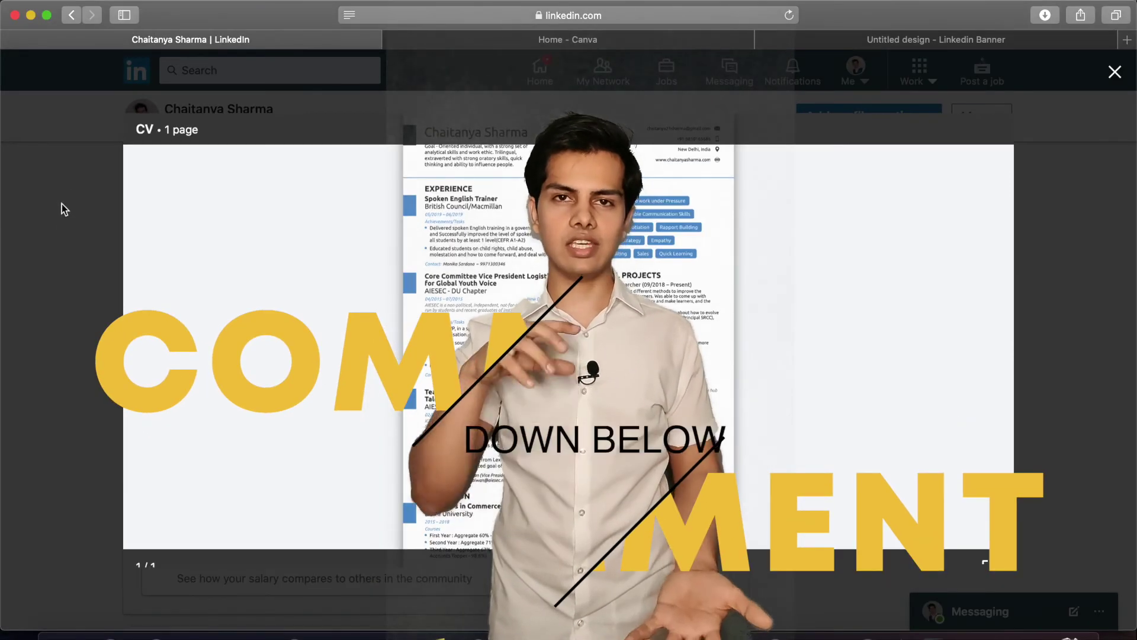
left_click(1115, 72)
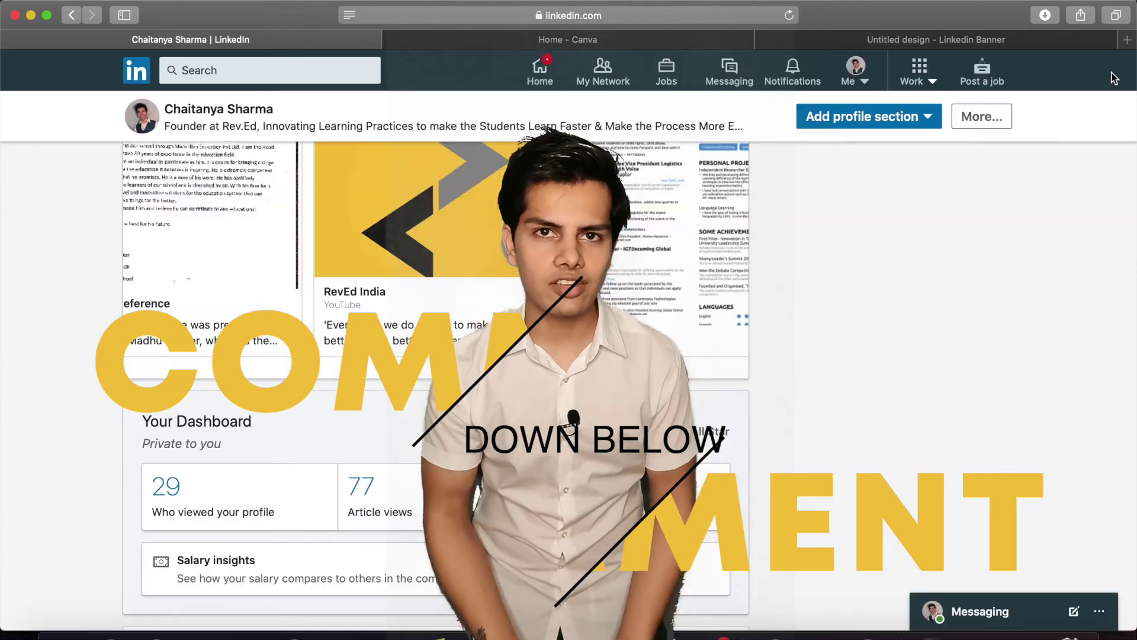
scroll(568, 355, "down", 5)
scroll(84, 277, "up", 7)
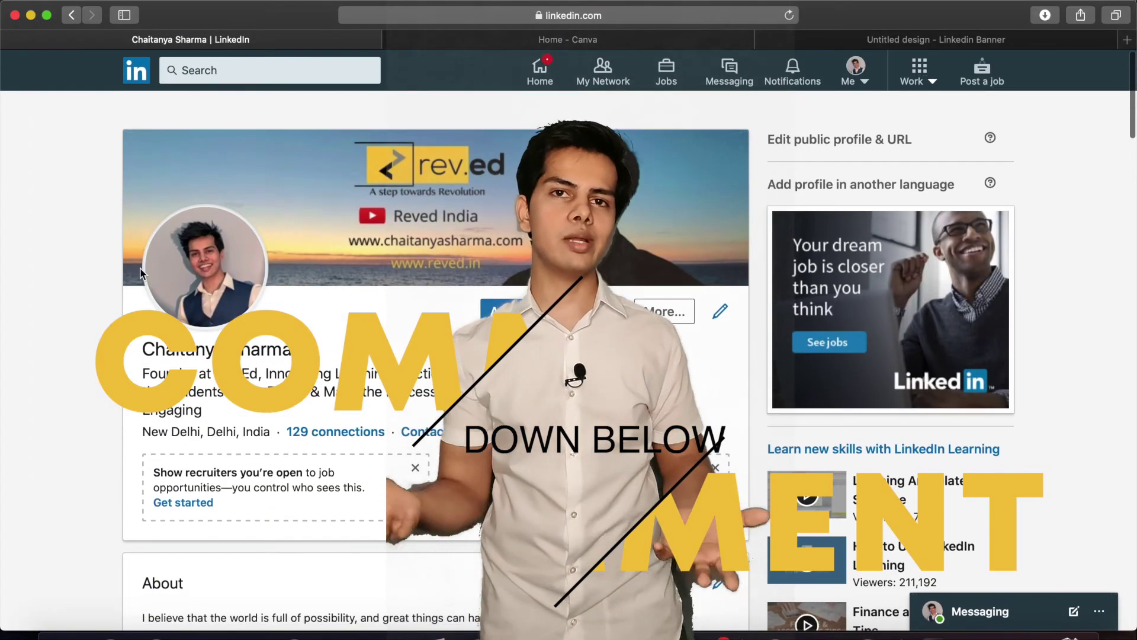